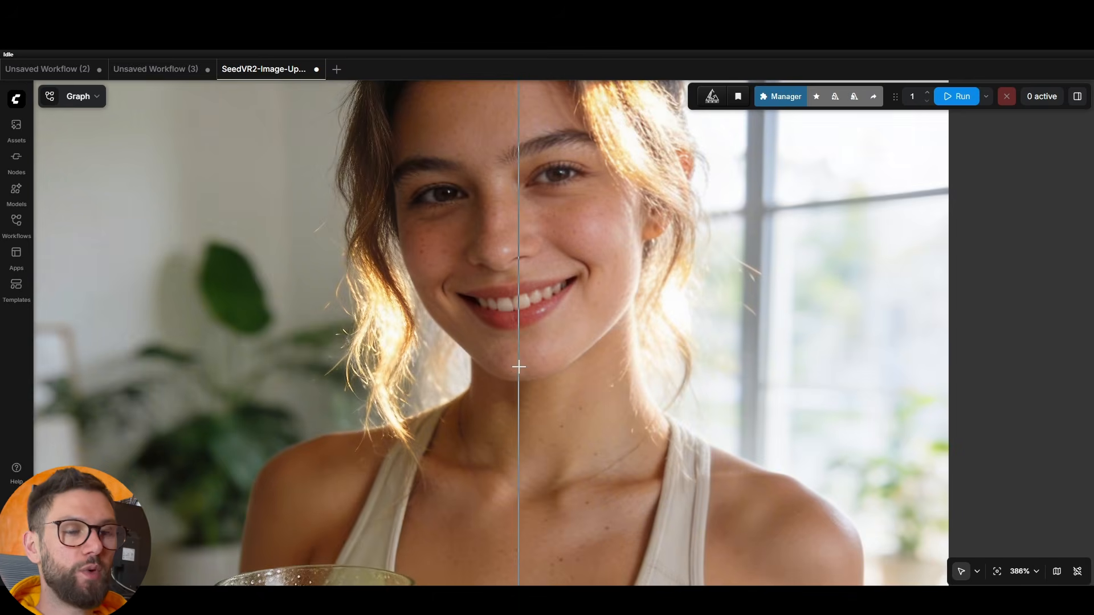
Examine the woman-with-green-smoothie image in the comparison slider, inspecting the glass droplets, hand, fabric and skin detail.
{"action": "scroll", "coordinate": [515, 366], "scroll_direction": "down", "scroll_amount": 6}
{"action": "scroll", "coordinate": [542, 391], "scroll_direction": "up", "scroll_amount": 2}
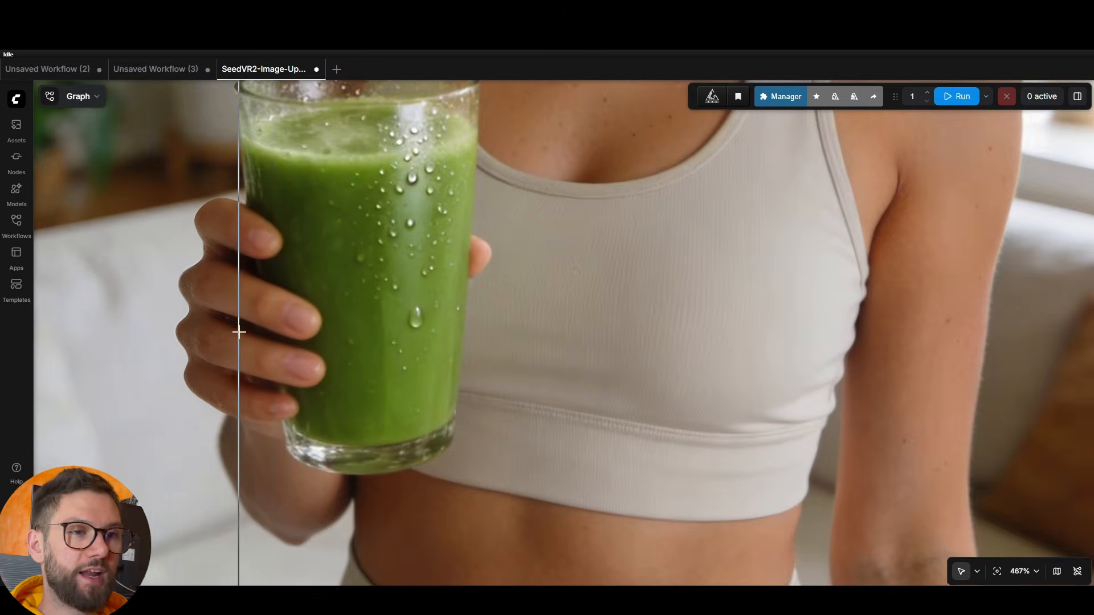
{"action": "scroll", "coordinate": [188, 370], "scroll_direction": "up", "scroll_amount": 3}
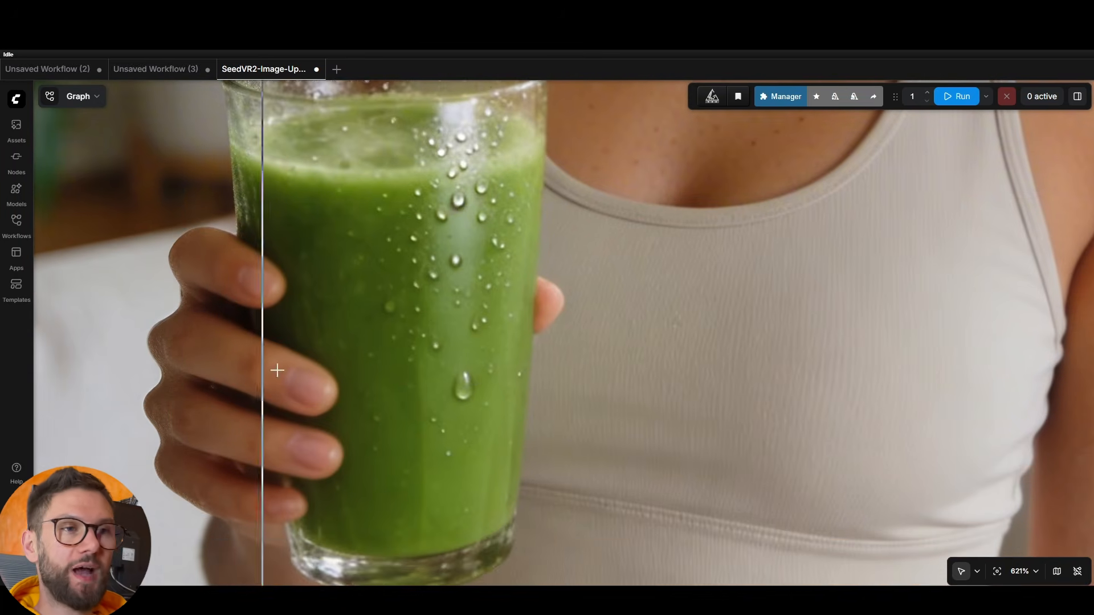
{"action": "scroll", "coordinate": [167, 375], "scroll_direction": "up", "scroll_amount": 2}
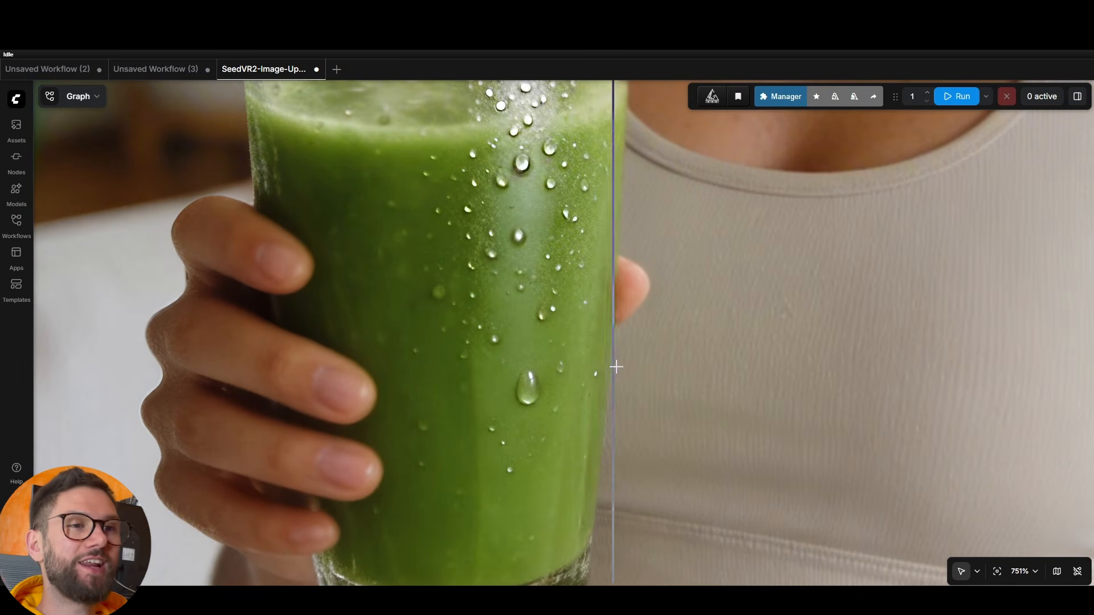
{"action": "scroll", "coordinate": [615, 366], "scroll_direction": "down", "scroll_amount": 12}
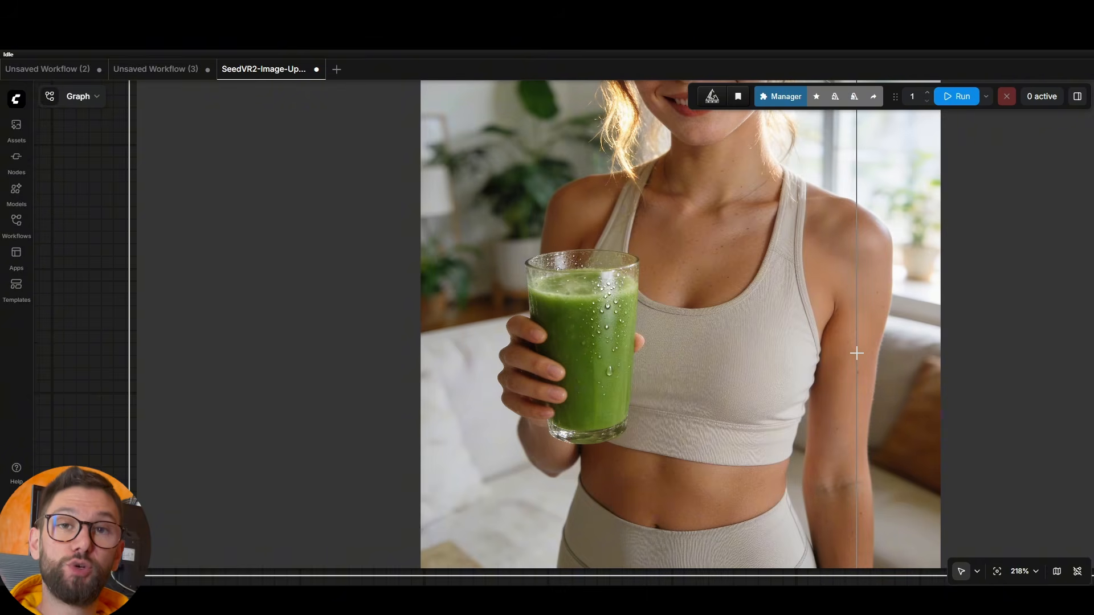
{"action": "scroll", "coordinate": [856, 353], "scroll_direction": "down", "scroll_amount": 2}
{"action": "scroll", "coordinate": [845, 342], "scroll_direction": "up", "scroll_amount": 7}
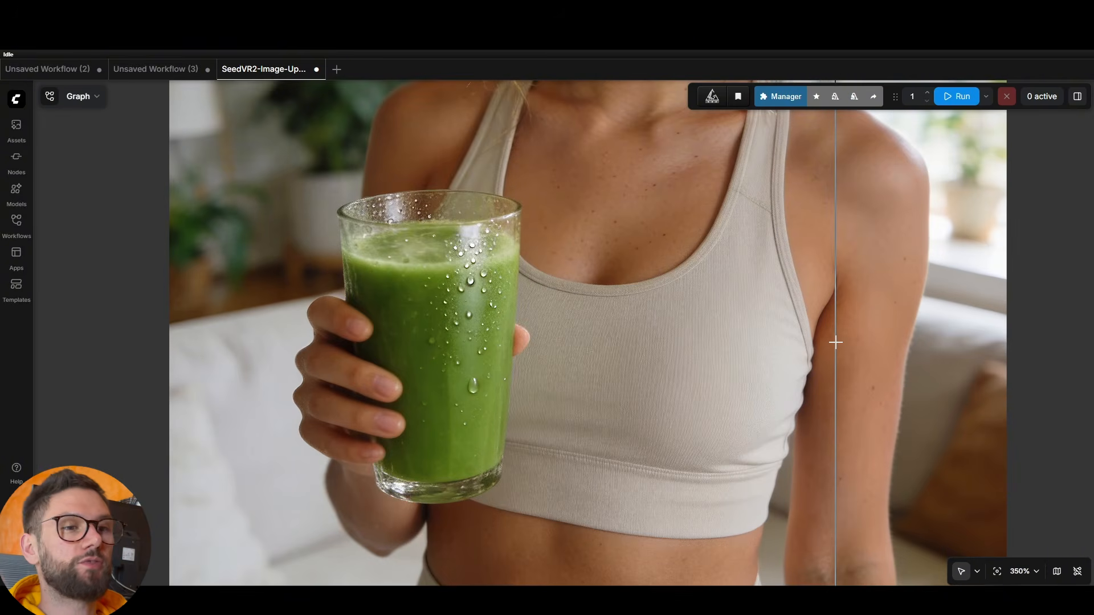
{"action": "scroll", "coordinate": [835, 342], "scroll_direction": "up", "scroll_amount": 1}
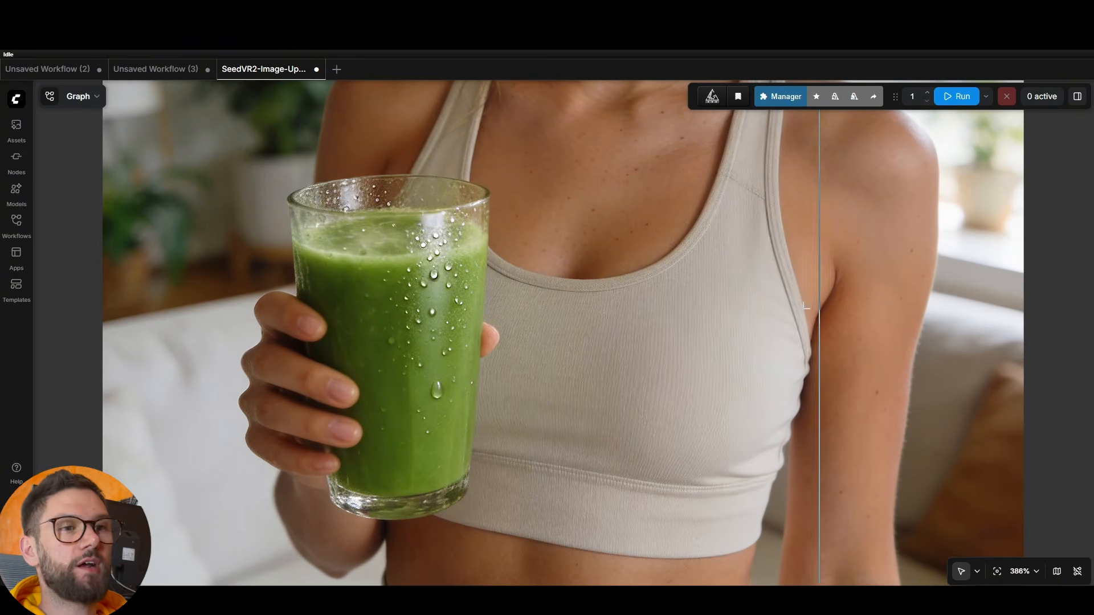
{"action": "scroll", "coordinate": [808, 331], "scroll_direction": "up", "scroll_amount": 7}
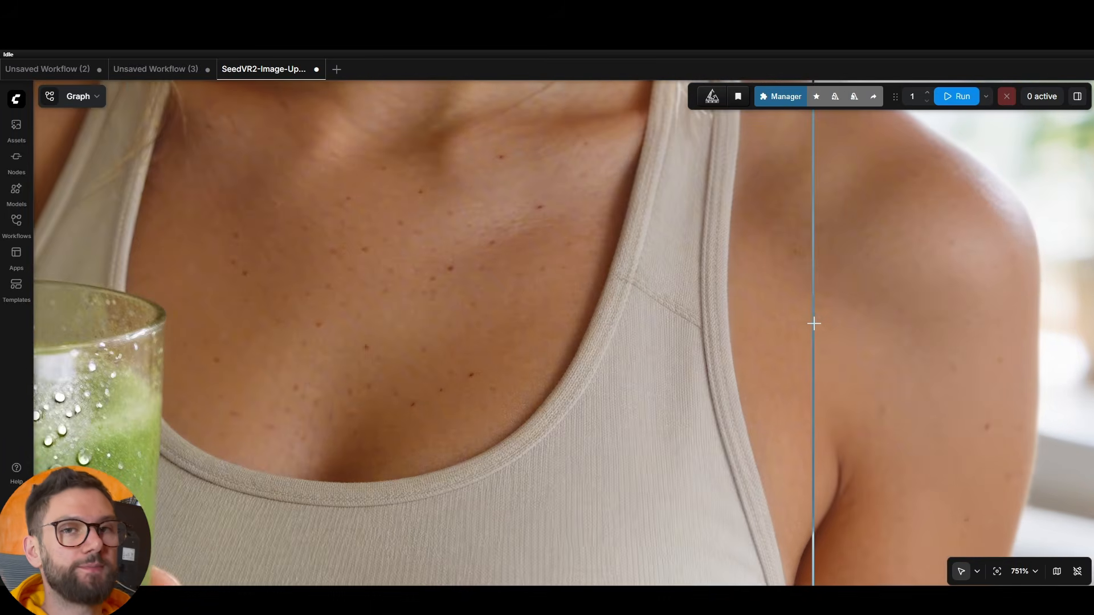
{"action": "key", "text": "Escape"}
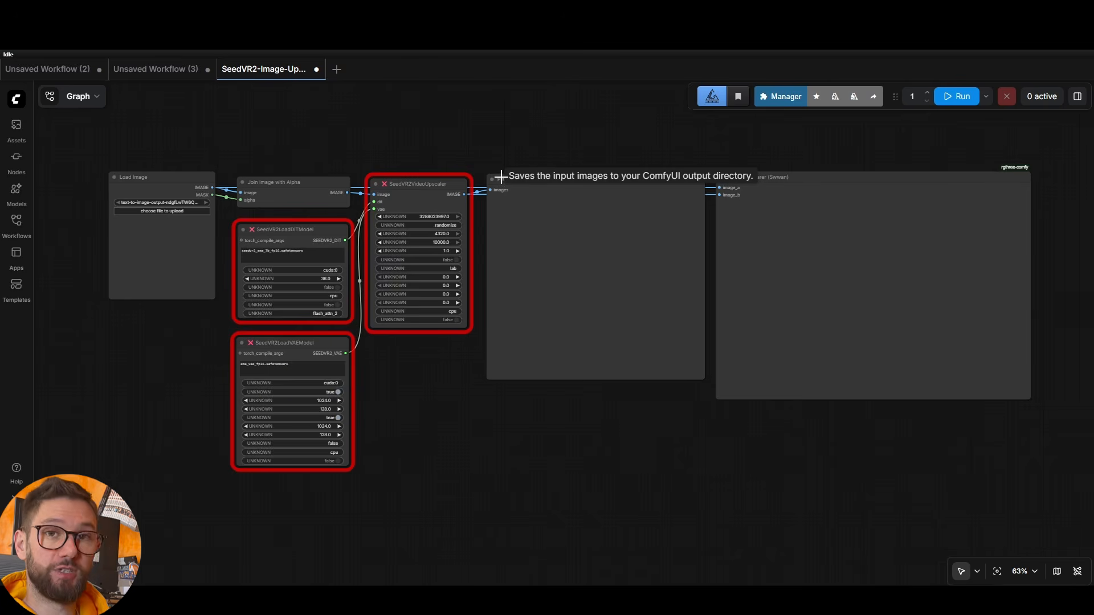
Install the latest version of the missing ComfyUI-SeedVR2_VideoUpscaler custom node and restart ComfyUI.
{"action": "left_click", "coordinate": [778, 100]}
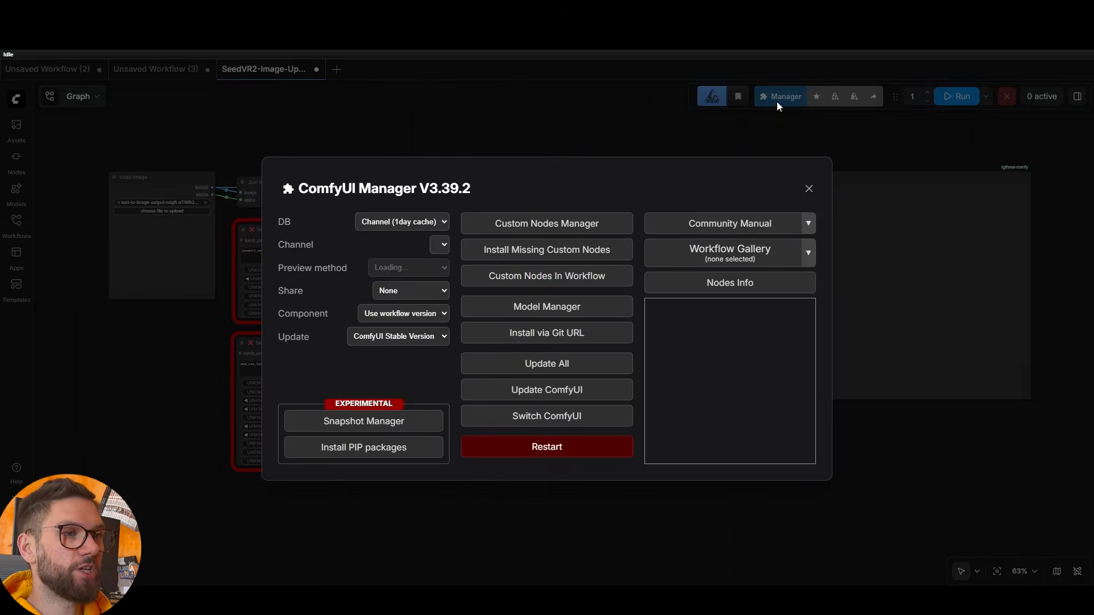
{"action": "left_click", "coordinate": [536, 254]}
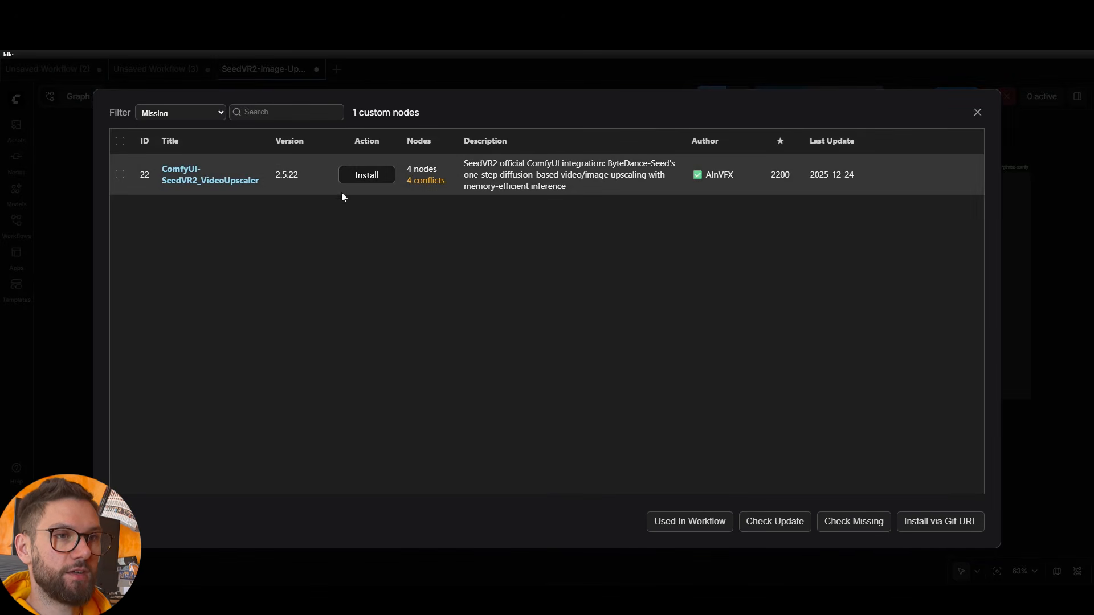
{"action": "left_click", "coordinate": [368, 175]}
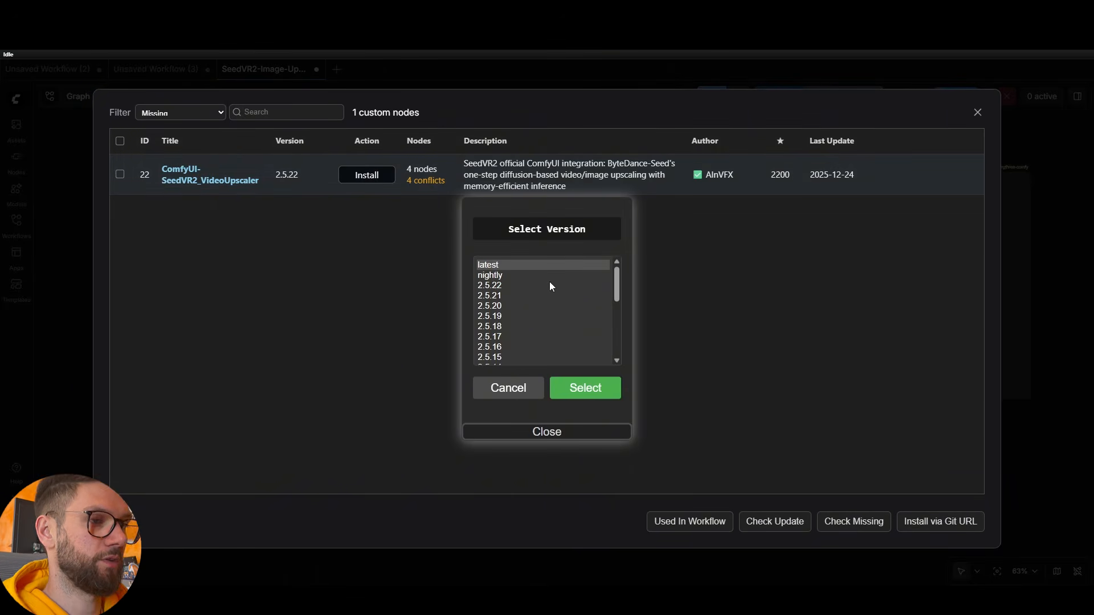
{"action": "left_click", "coordinate": [549, 265]}
{"action": "left_click", "coordinate": [589, 383]}
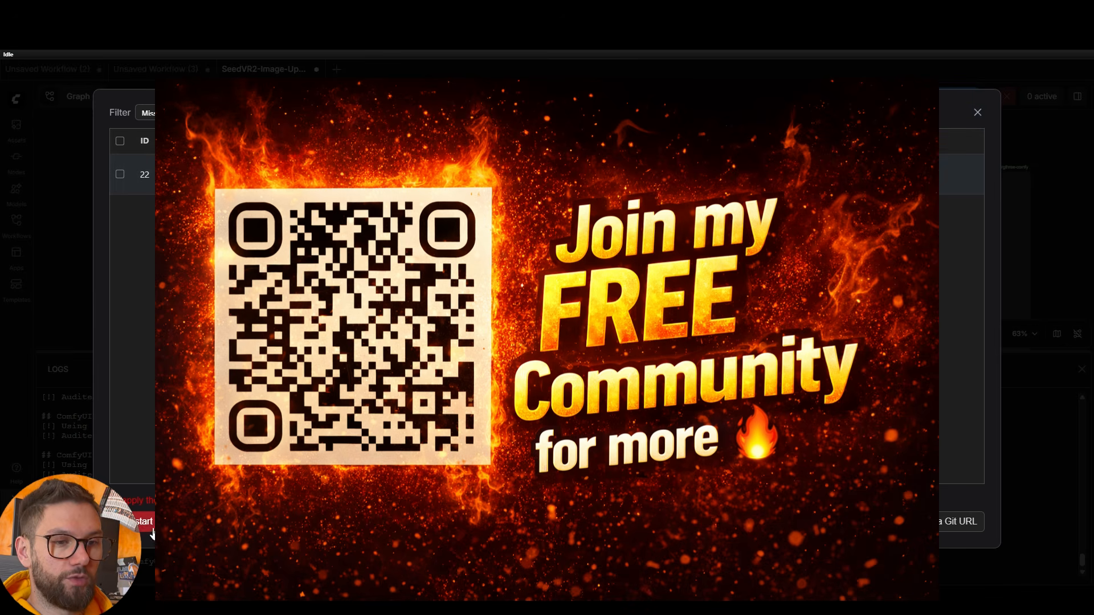
{"action": "left_click", "coordinate": [144, 523]}
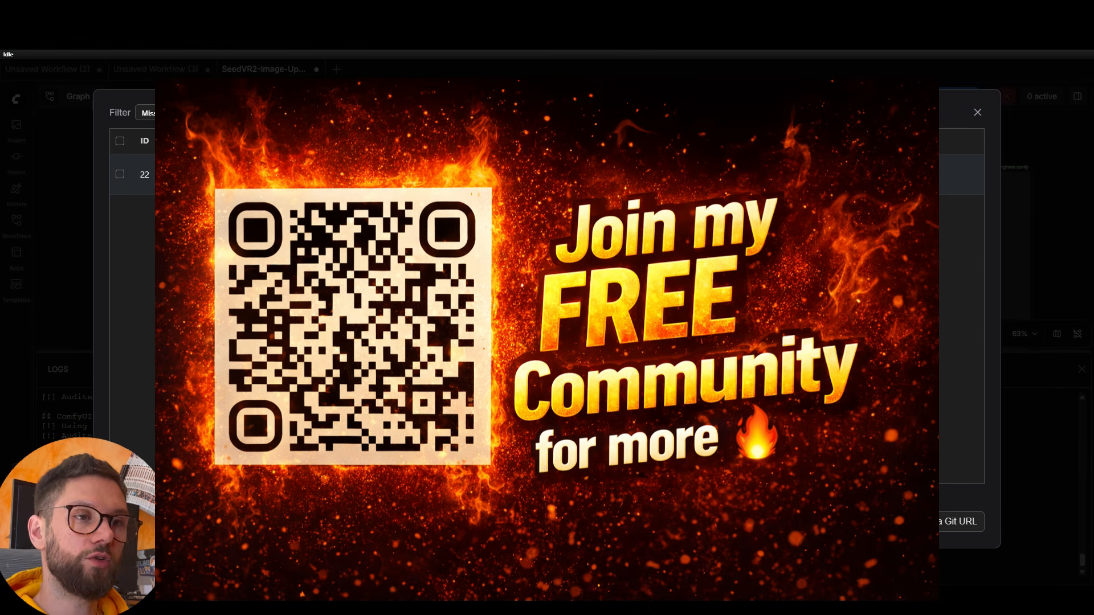
{"action": "key", "text": "Escape"}
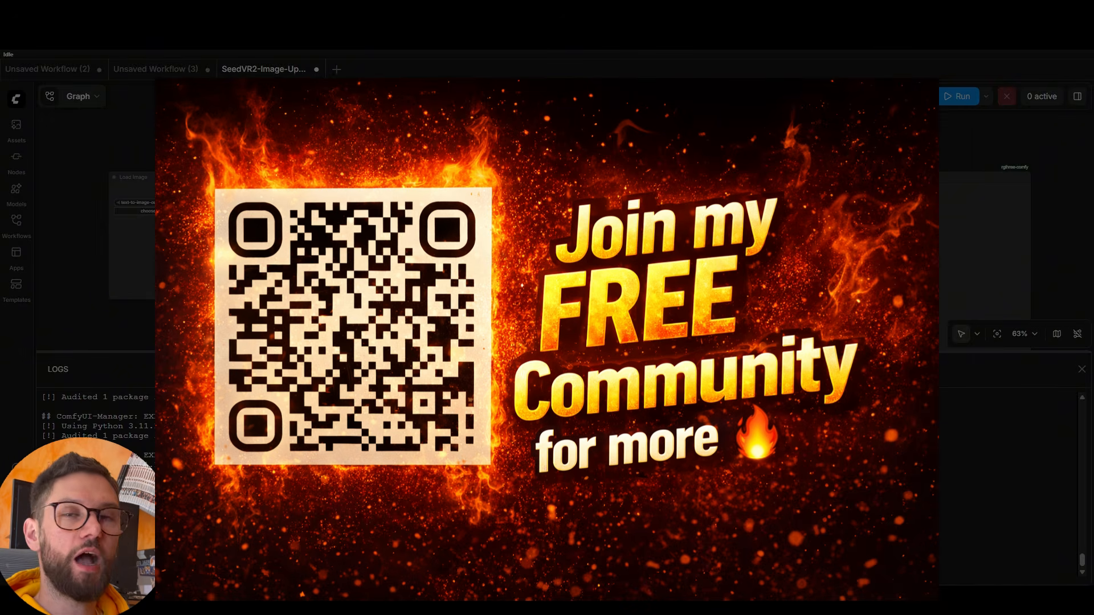
Load the a-cinematic-portrait-photograph-of… image of the blonde woman as the input and run the upscaling workflow.
{"action": "scroll", "coordinate": [441, 365], "scroll_direction": "up", "scroll_amount": 2}
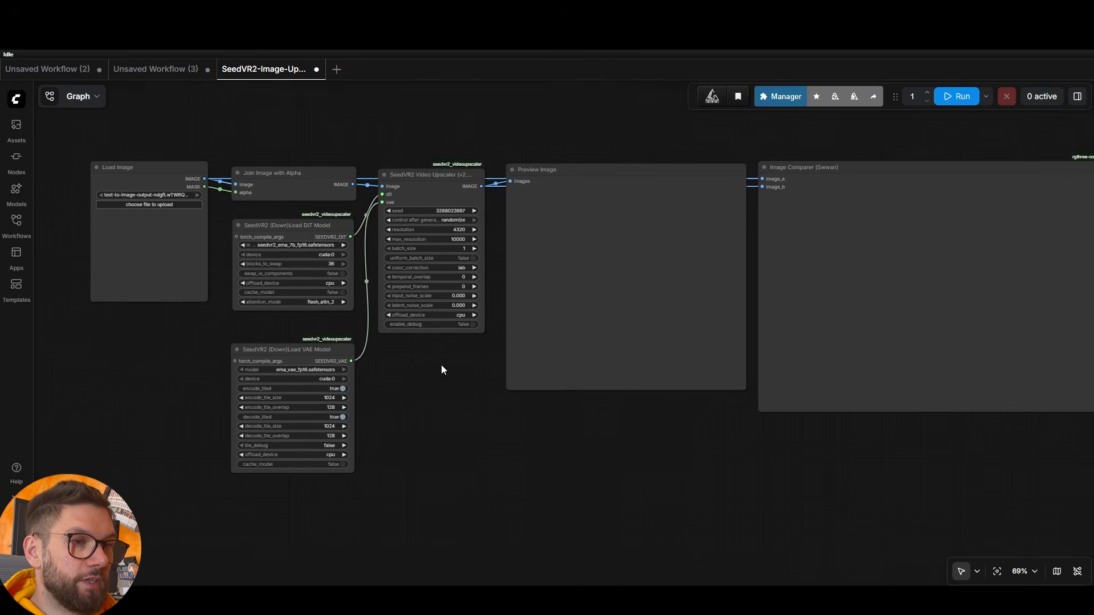
{"action": "left_click_drag", "start_coordinate": [466, 368], "coordinate": [413, 350]}
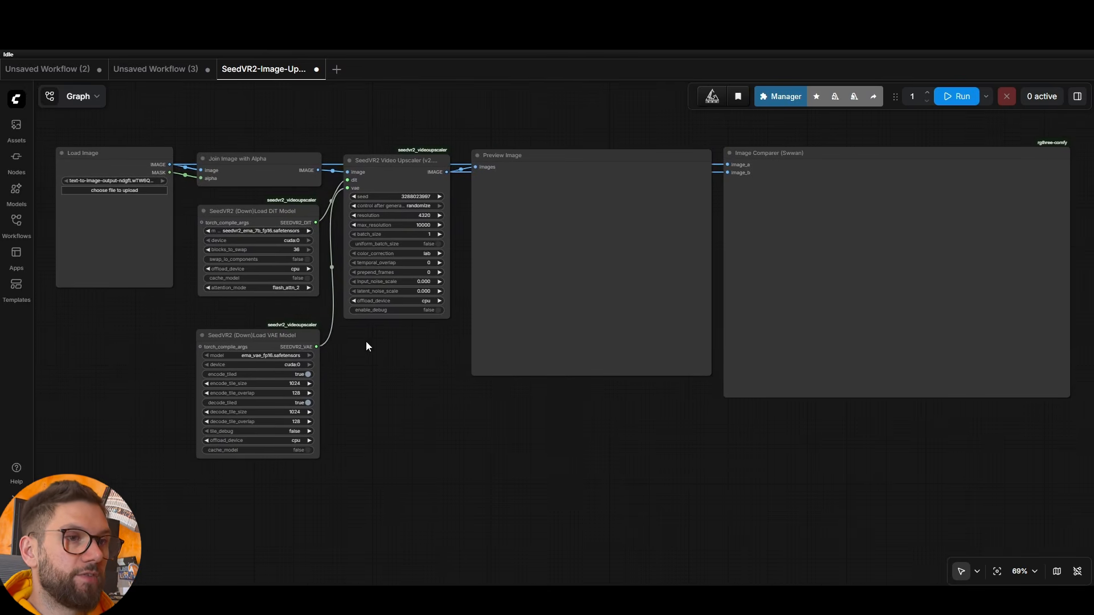
{"action": "left_click", "coordinate": [131, 191]}
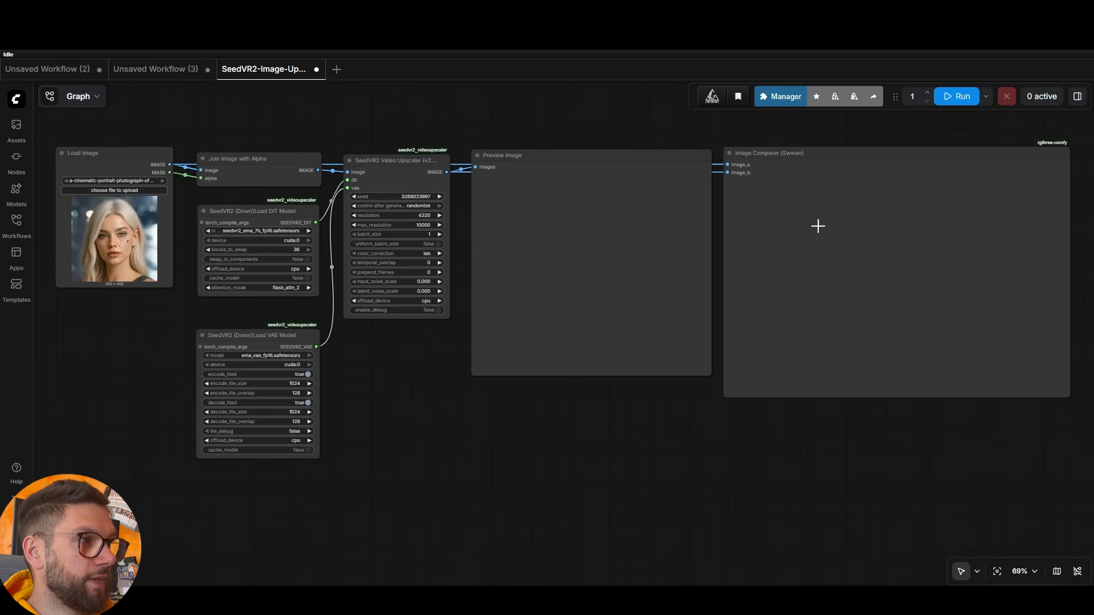
{"action": "left_click", "coordinate": [953, 97]}
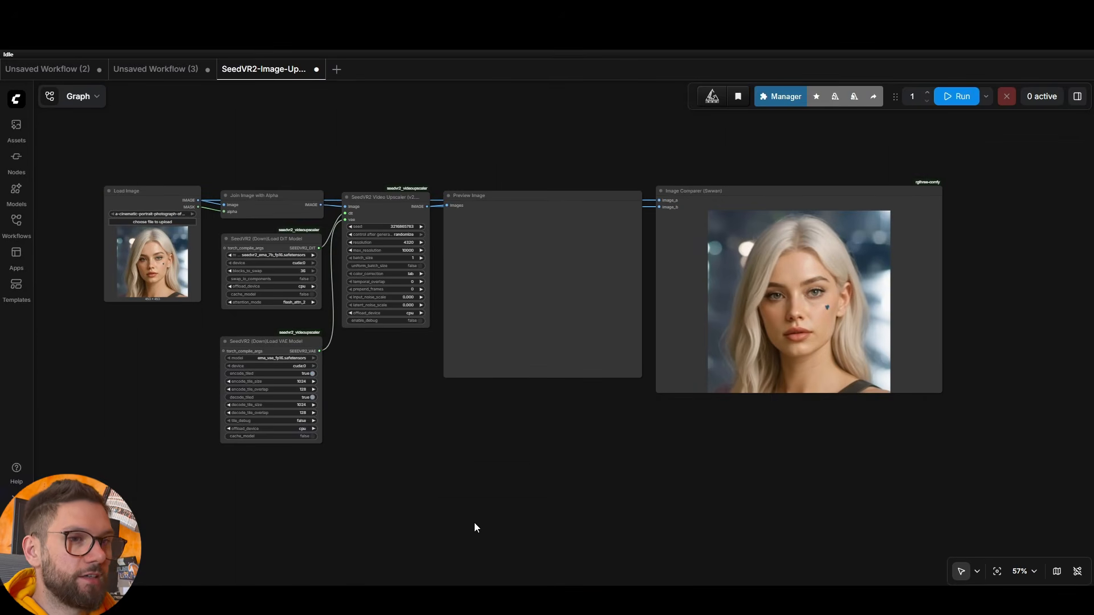
Check the source portrait's dimensions in the Load Image node and compare it with the upscaled version in the Image Comparer.
{"action": "scroll", "coordinate": [142, 342], "scroll_direction": "up", "scroll_amount": 3}
{"action": "left_click_drag", "start_coordinate": [134, 350], "coordinate": [231, 377]}
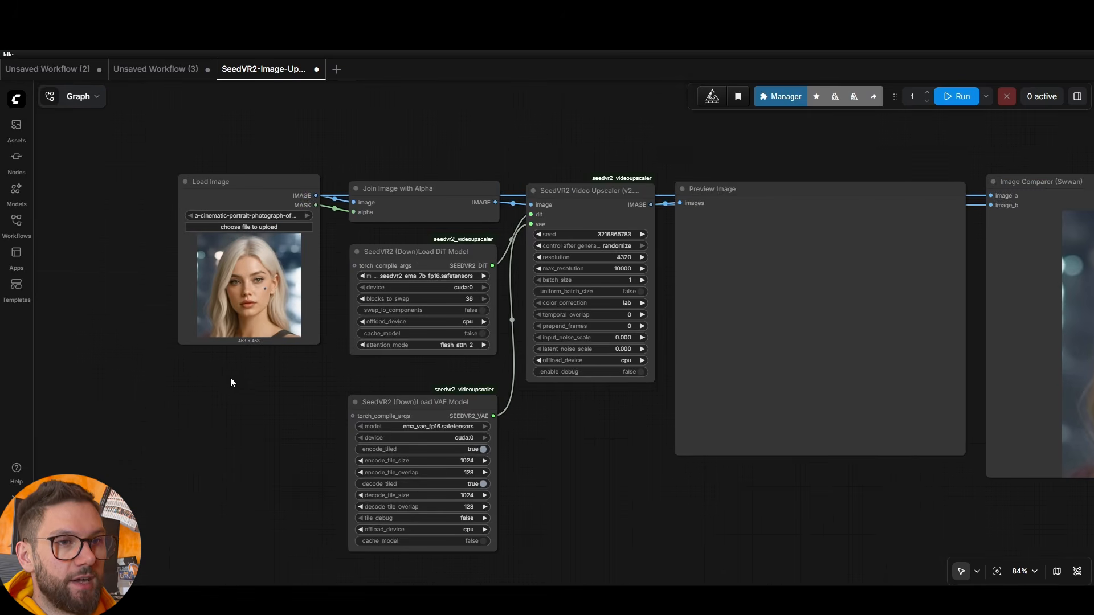
{"action": "scroll", "coordinate": [227, 374], "scroll_direction": "up", "scroll_amount": 3}
{"action": "scroll", "coordinate": [274, 319], "scroll_direction": "down", "scroll_amount": 1}
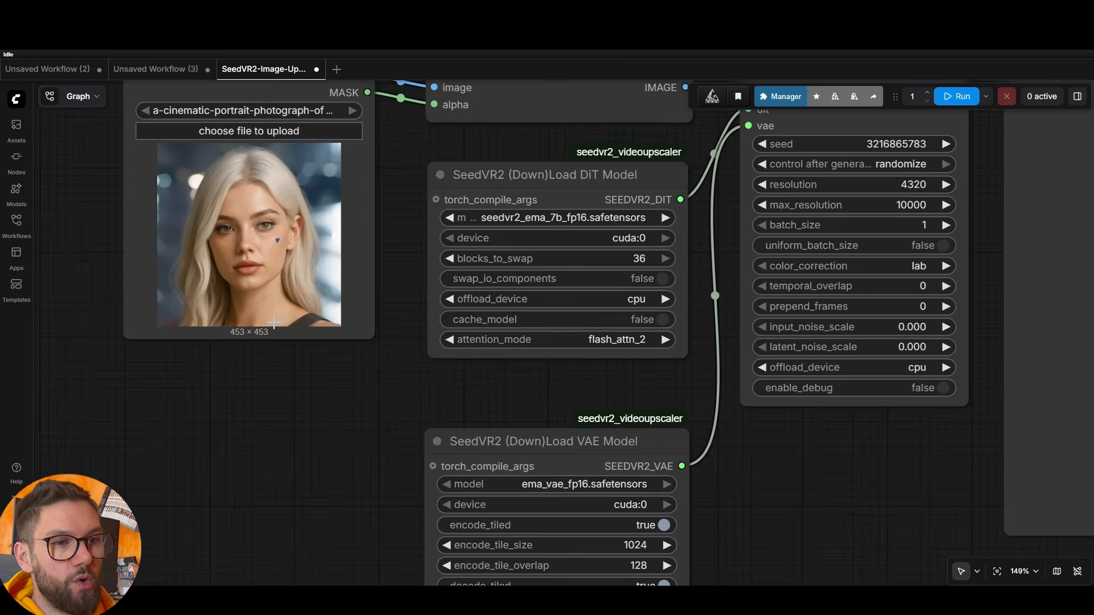
{"action": "scroll", "coordinate": [294, 335], "scroll_direction": "up", "scroll_amount": 5}
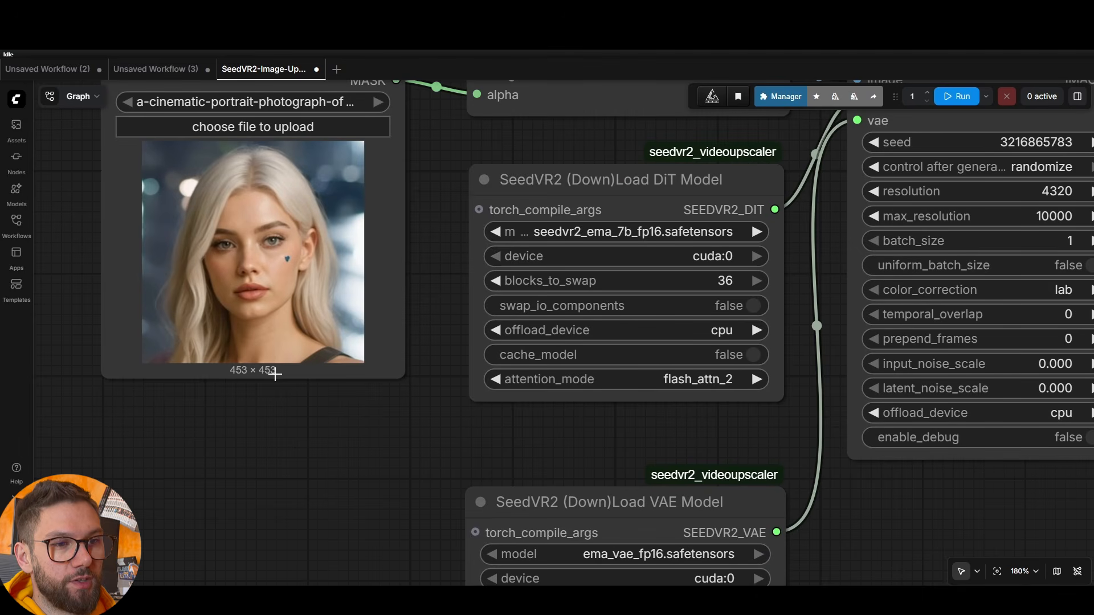
{"action": "scroll", "coordinate": [391, 325], "scroll_direction": "down", "scroll_amount": 4}
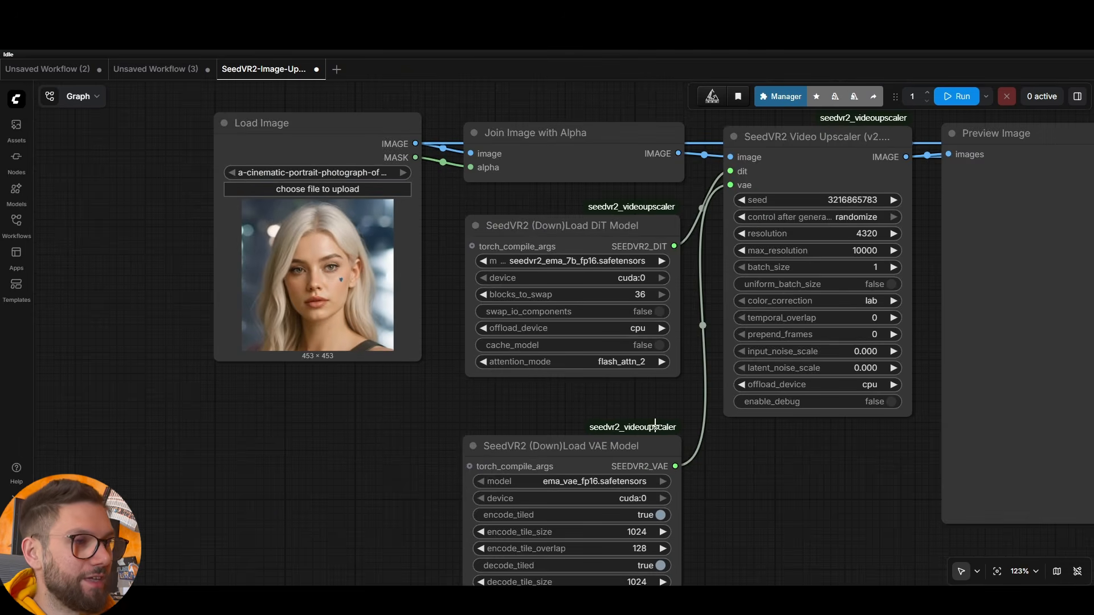
{"action": "left_click_drag", "start_coordinate": [792, 390], "coordinate": [171, 391]}
{"action": "left_click_drag", "start_coordinate": [591, 434], "coordinate": [589, 472]}
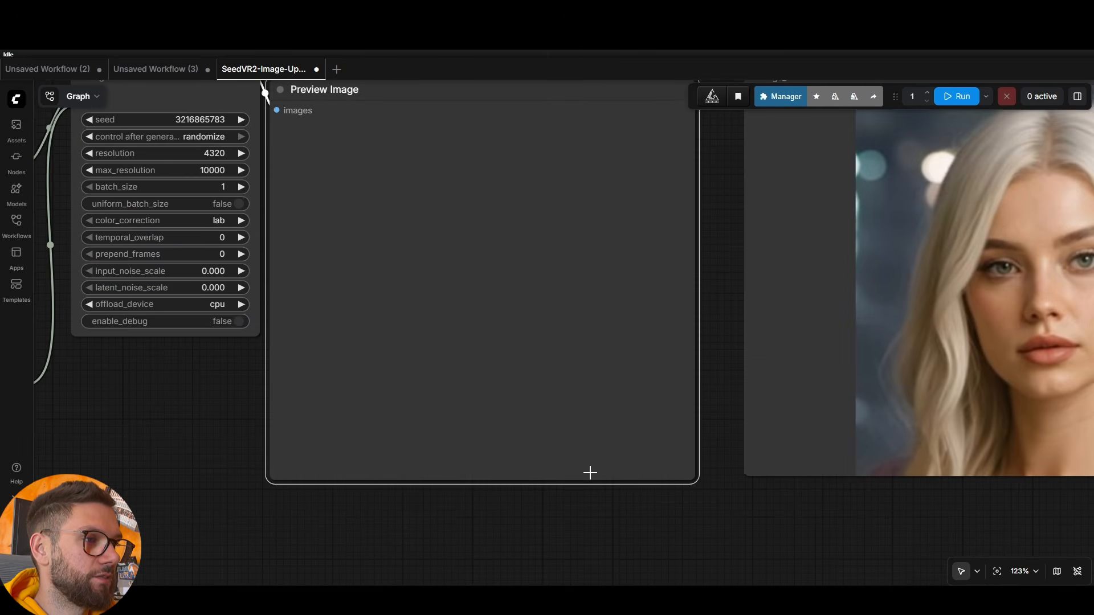
{"action": "scroll", "coordinate": [383, 513], "scroll_direction": "right", "scroll_amount": 10}
{"action": "scroll", "coordinate": [965, 280], "scroll_direction": "up", "scroll_amount": 2}
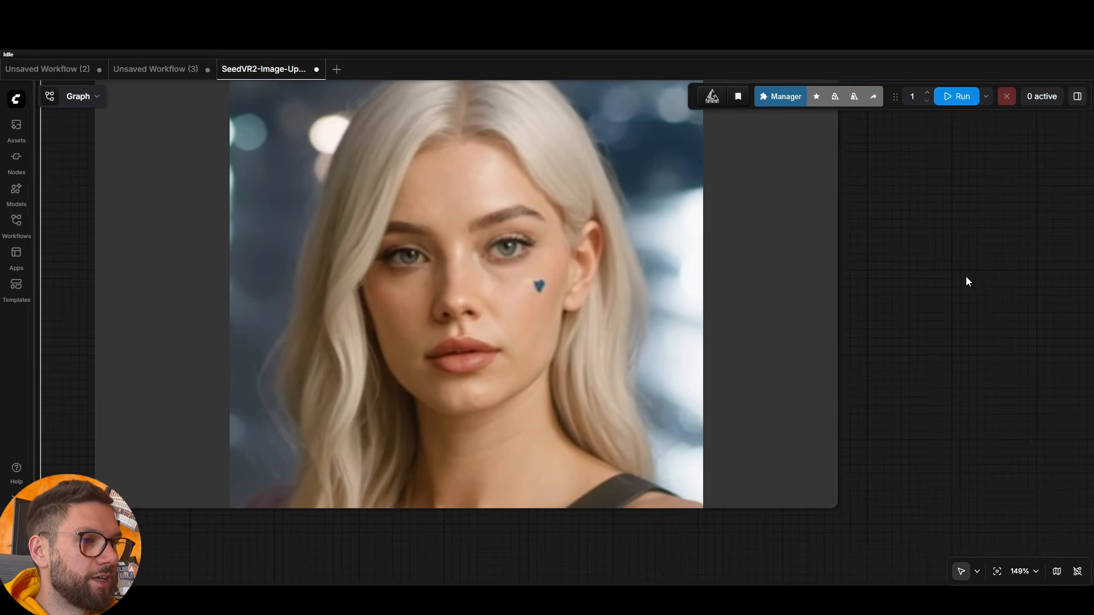
{"action": "scroll", "coordinate": [991, 262], "scroll_direction": "left", "scroll_amount": 2}
{"action": "scroll", "coordinate": [980, 264], "scroll_direction": "up", "scroll_amount": 1}
{"action": "left_click_drag", "start_coordinate": [966, 266], "coordinate": [1011, 267]}
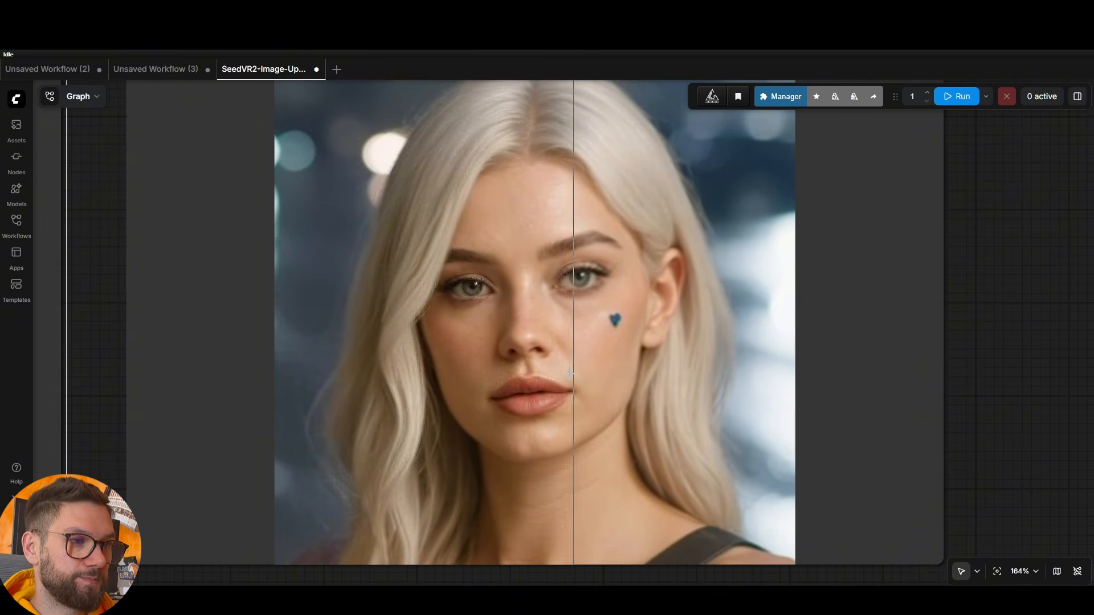
Move the Preview Image node back up in line between the SeedVR2 upscaler and Image Comparer nodes, and deselect it.
{"action": "scroll", "coordinate": [813, 337], "scroll_direction": "down", "scroll_amount": 6}
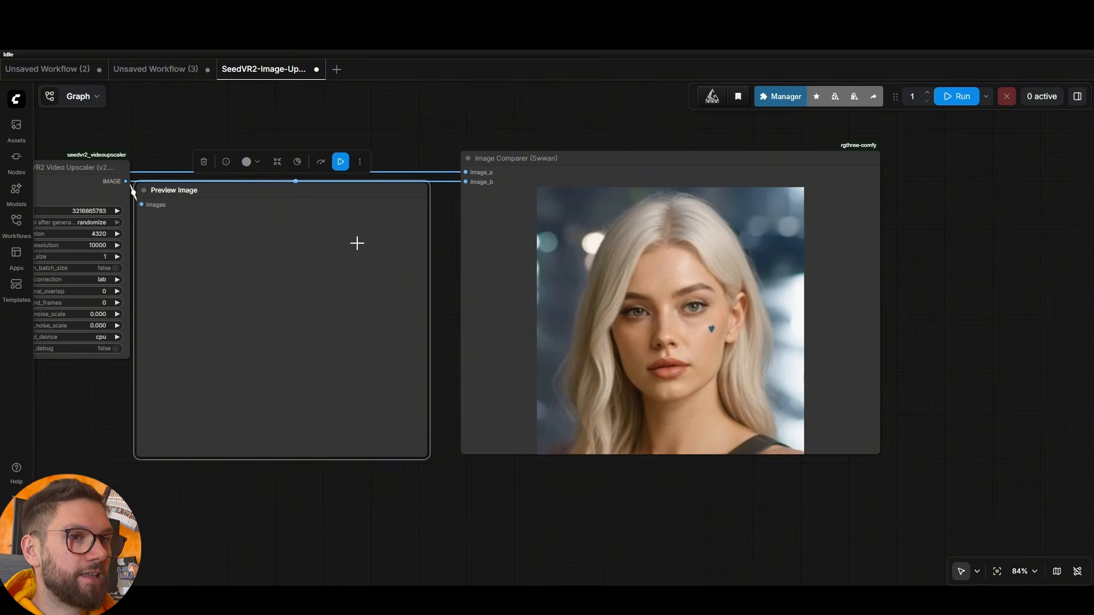
{"action": "left_click_drag", "start_coordinate": [356, 244], "coordinate": [370, 211]}
{"action": "left_click", "coordinate": [450, 255]}
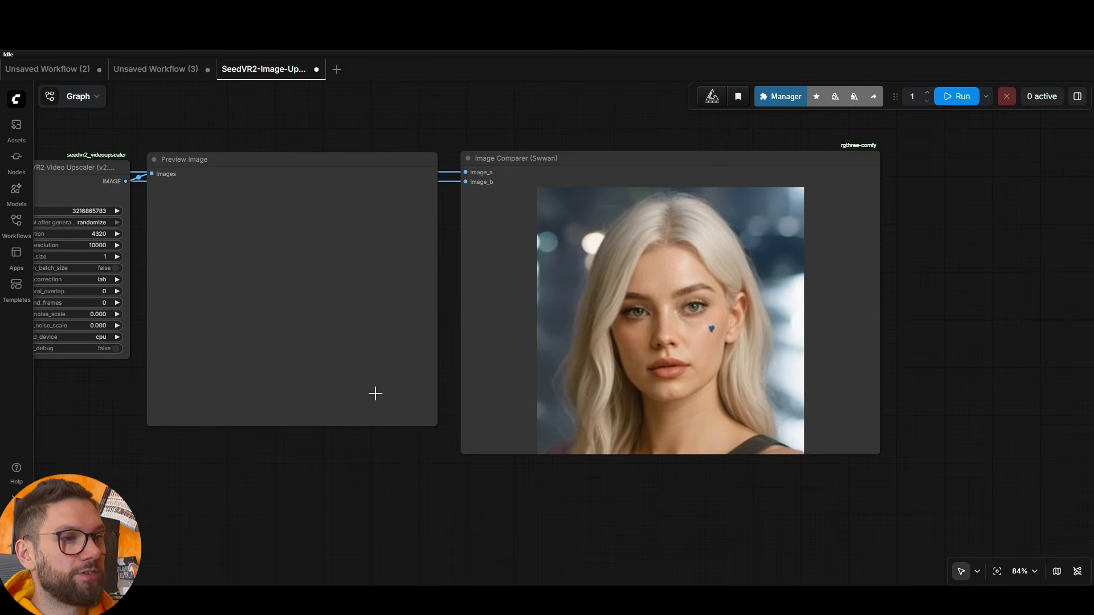
Examine the upscaled portrait of the woman by the white curtain in the Image Comparer and its source dimensions.
{"action": "scroll", "coordinate": [373, 391], "scroll_direction": "left", "scroll_amount": 4}
{"action": "scroll", "coordinate": [293, 416], "scroll_direction": "down", "scroll_amount": 1}
{"action": "scroll", "coordinate": [318, 359], "scroll_direction": "right", "scroll_amount": 3}
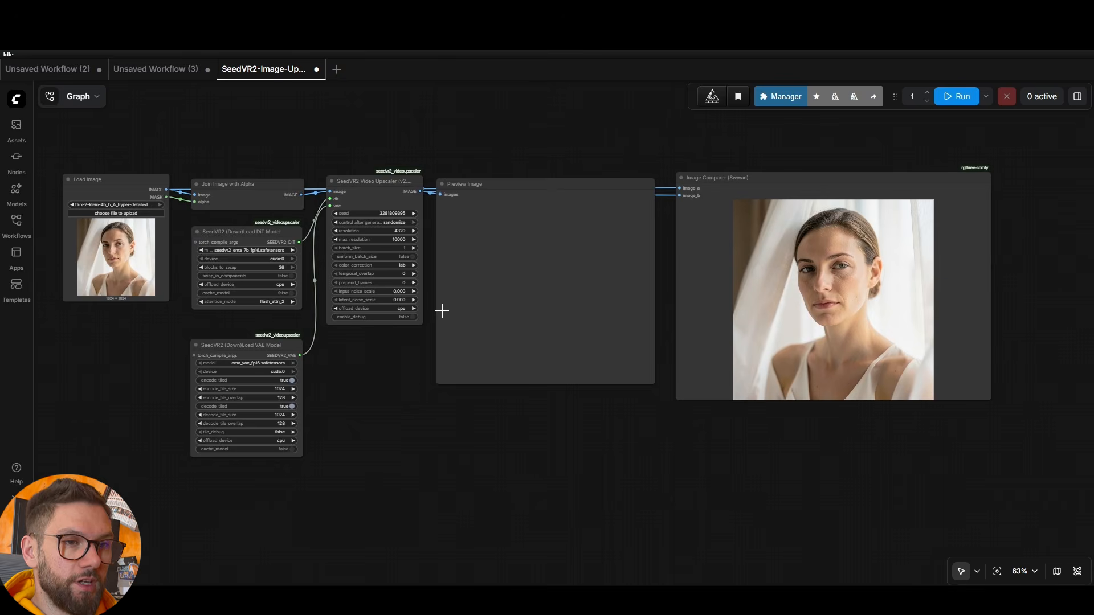
{"action": "scroll", "coordinate": [1015, 321], "scroll_direction": "up", "scroll_amount": 8}
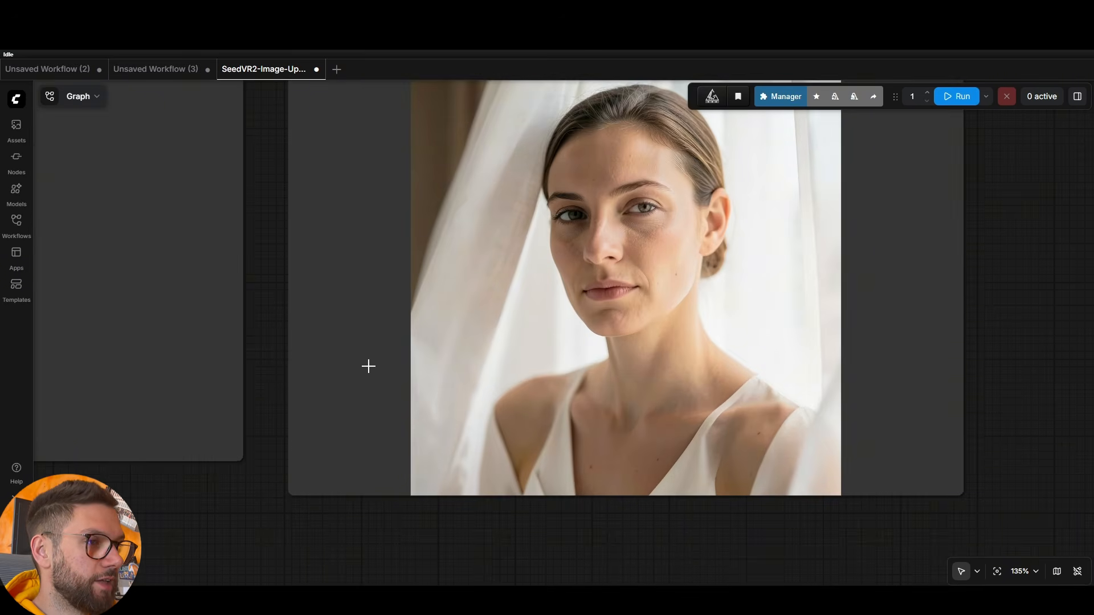
{"action": "scroll", "coordinate": [368, 365], "scroll_direction": "up", "scroll_amount": 5}
{"action": "left_click_drag", "start_coordinate": [365, 267], "coordinate": [239, 387]}
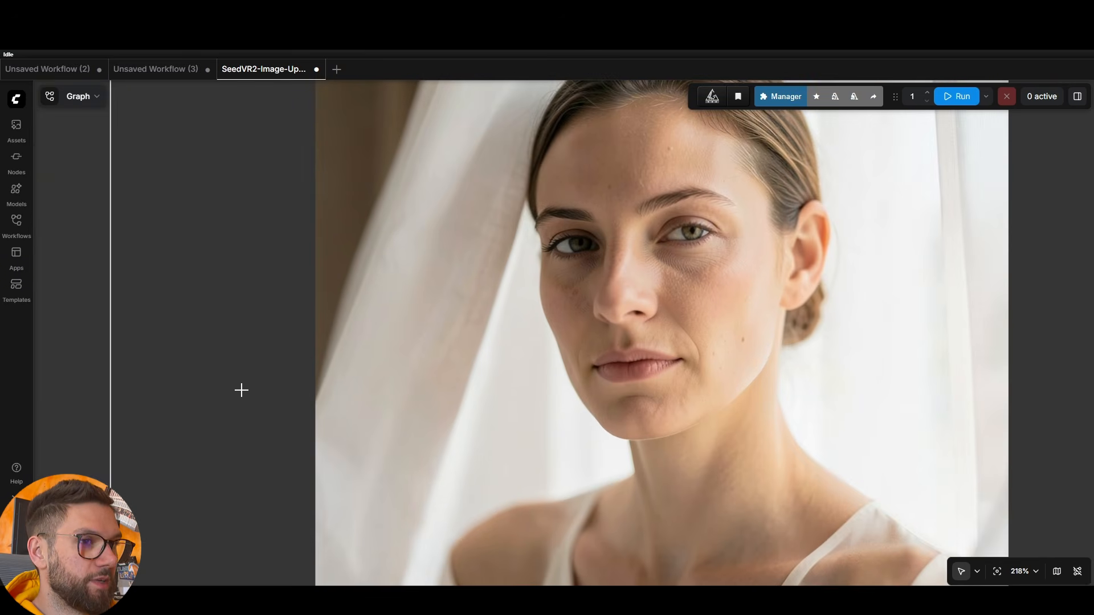
{"action": "scroll", "coordinate": [989, 313], "scroll_direction": "down", "scroll_amount": 11}
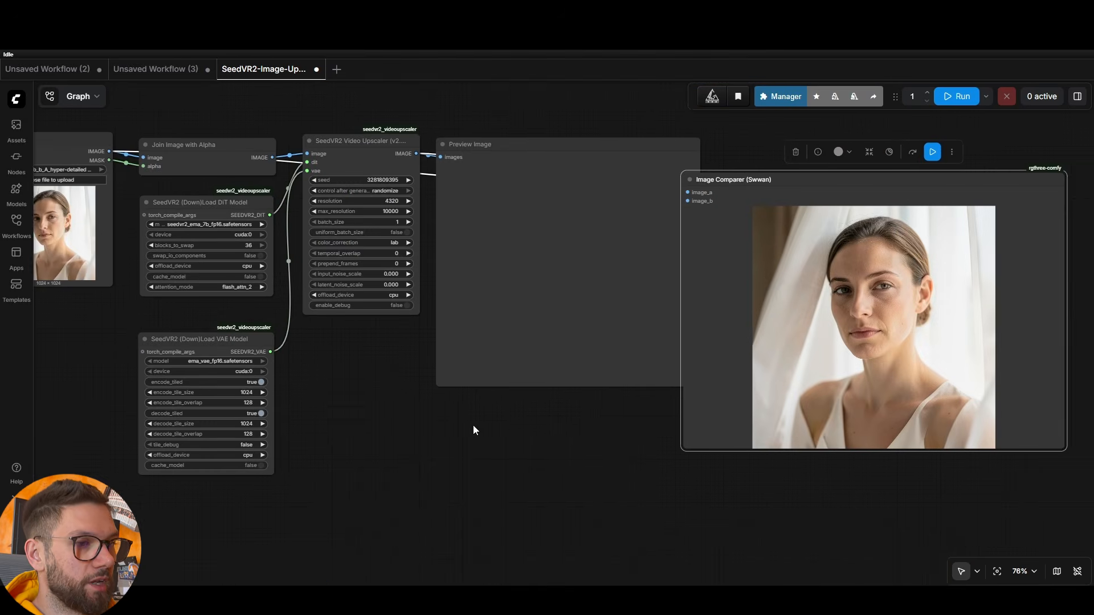
{"action": "left_click_drag", "start_coordinate": [475, 426], "coordinate": [596, 421]}
{"action": "scroll", "coordinate": [160, 326], "scroll_direction": "up", "scroll_amount": 3}
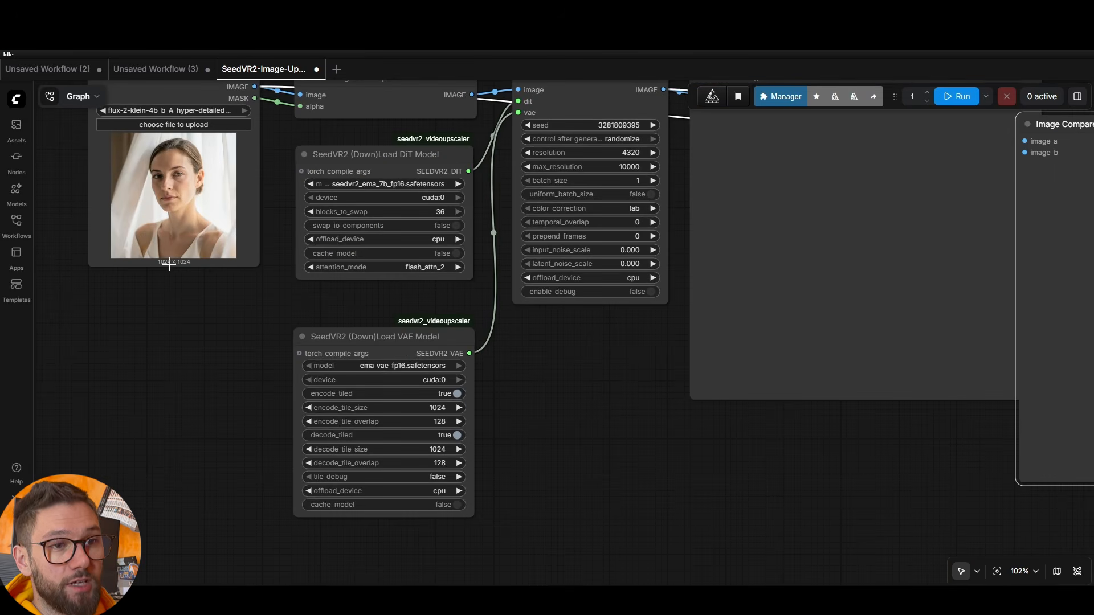
Move the Image Comparer node clear of the Preview Image node and inspect the curtain portrait's face up close.
{"action": "left_click_drag", "start_coordinate": [699, 449], "coordinate": [385, 458]}
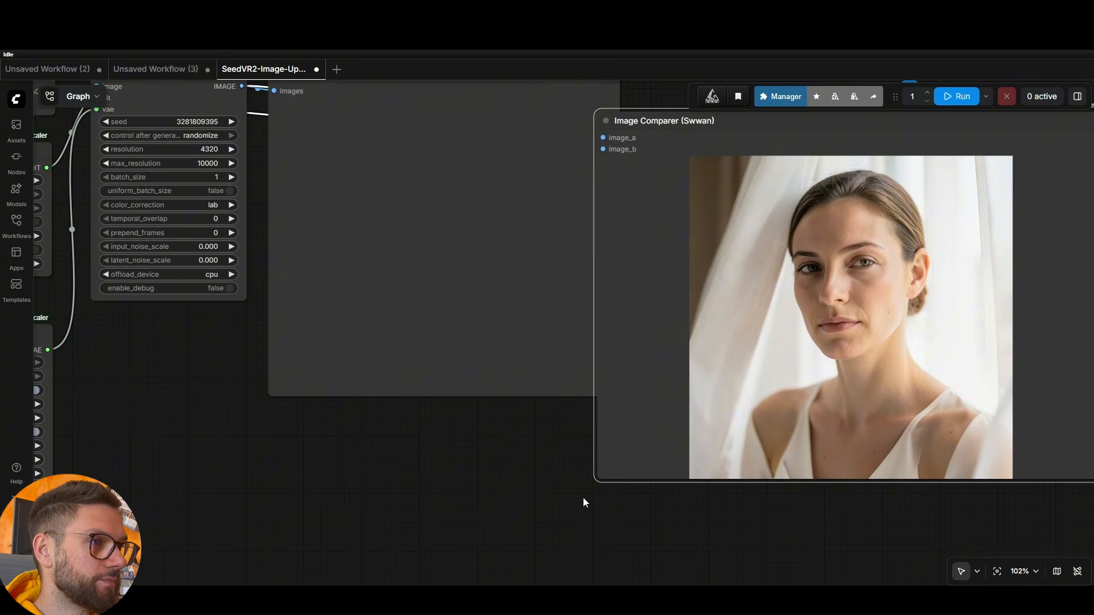
{"action": "left_click_drag", "start_coordinate": [584, 500], "coordinate": [369, 503]}
{"action": "left_click_drag", "start_coordinate": [729, 128], "coordinate": [770, 88]}
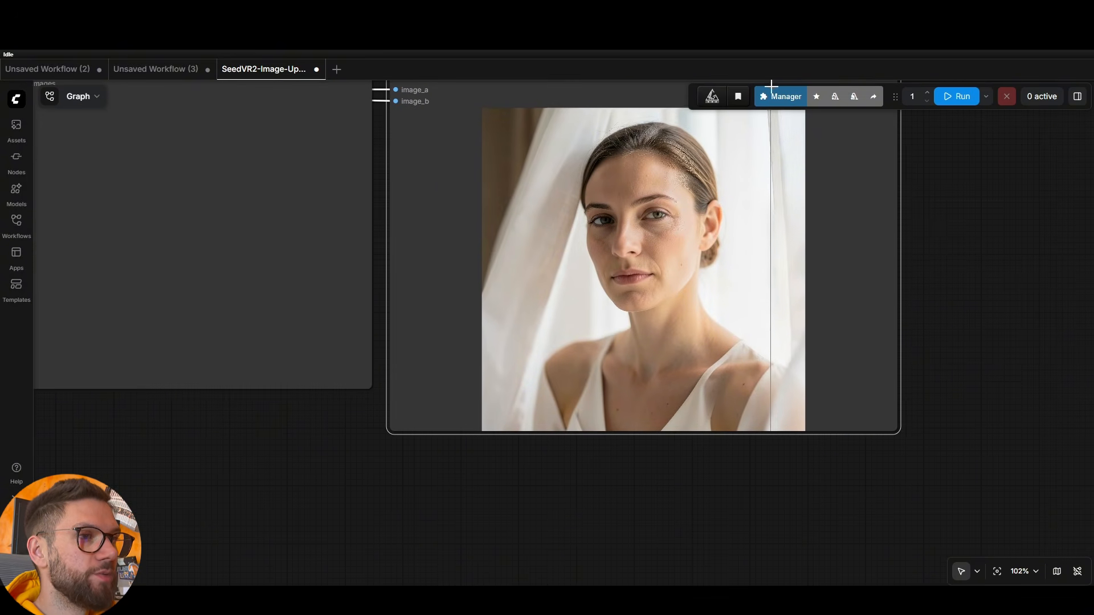
{"action": "left_click_drag", "start_coordinate": [1074, 224], "coordinate": [1084, 279]}
{"action": "scroll", "coordinate": [1002, 276], "scroll_direction": "up", "scroll_amount": 12}
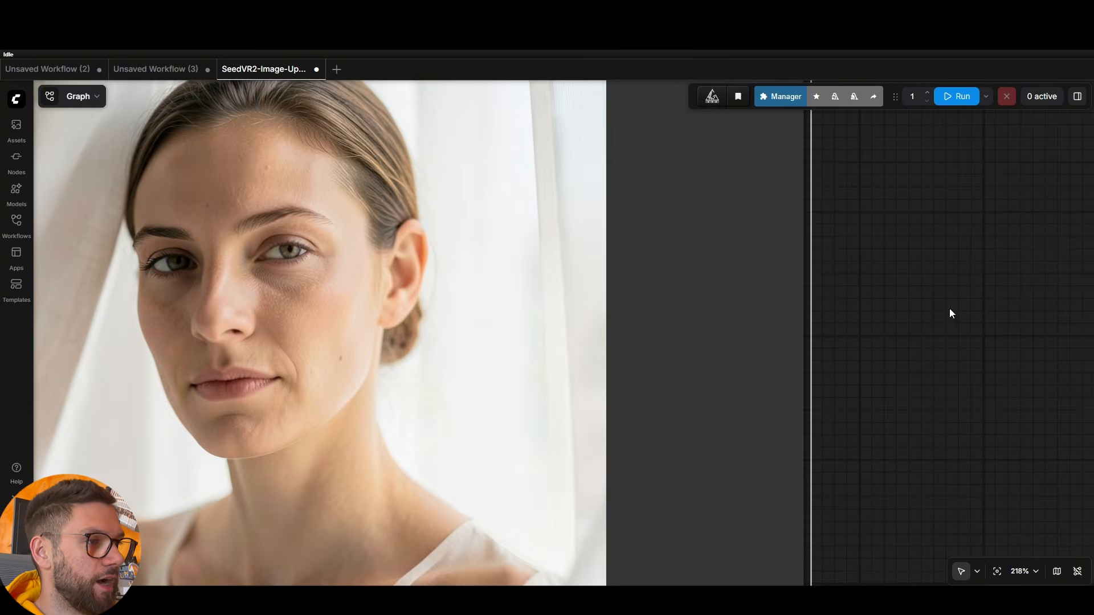
Examine the curtain portrait's lips, skin, eyes and eyebrows up close in the Image Comparer, shifting the divider between original and upscaled versions.
{"action": "scroll", "coordinate": [1033, 323], "scroll_direction": "up", "scroll_amount": 3}
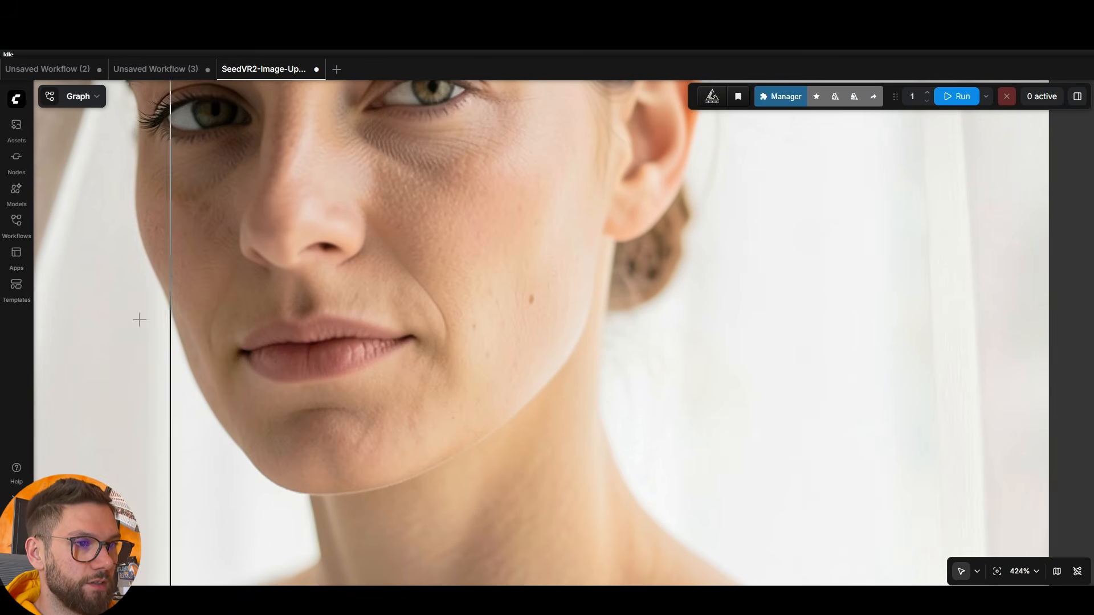
{"action": "scroll", "coordinate": [54, 312], "scroll_direction": "up", "scroll_amount": 4}
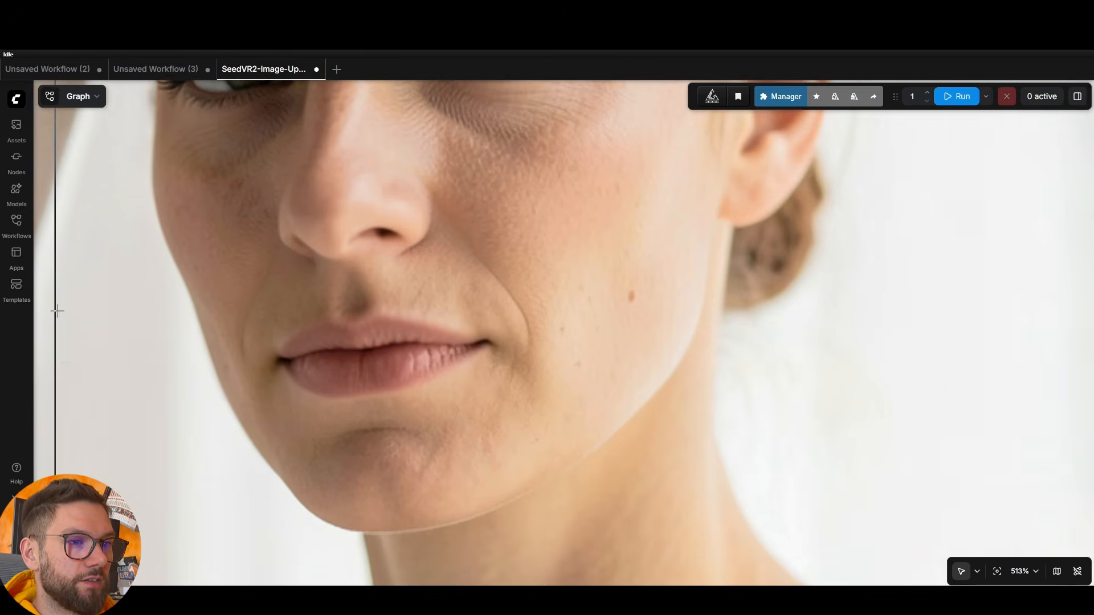
{"action": "scroll", "coordinate": [59, 311], "scroll_direction": "down", "scroll_amount": 1}
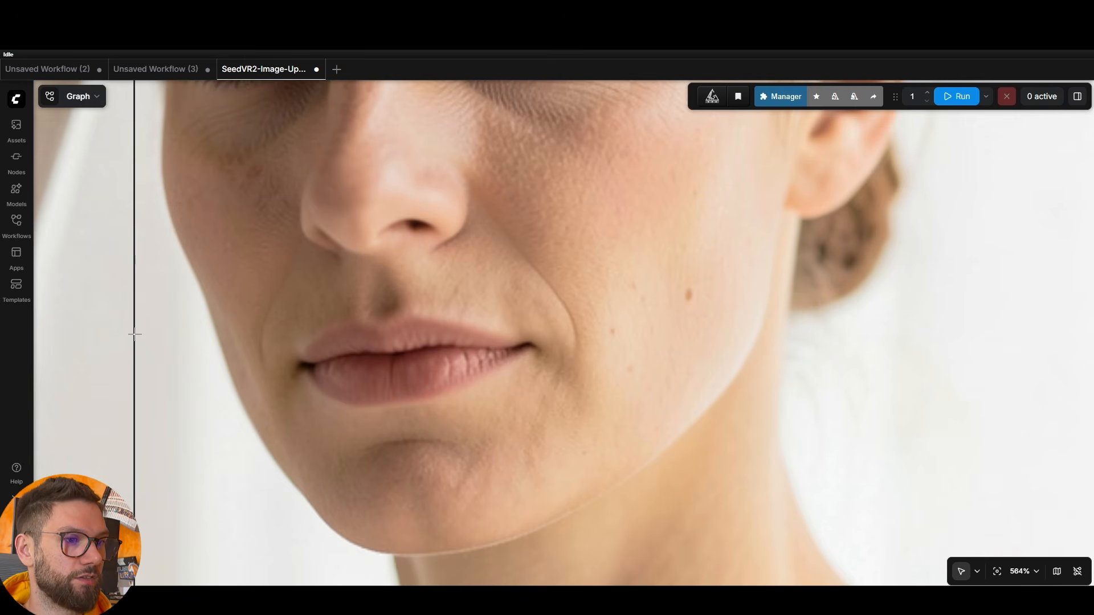
{"action": "scroll", "coordinate": [134, 334], "scroll_direction": "up", "scroll_amount": 1}
{"action": "scroll", "coordinate": [134, 335], "scroll_direction": "up", "scroll_amount": 1}
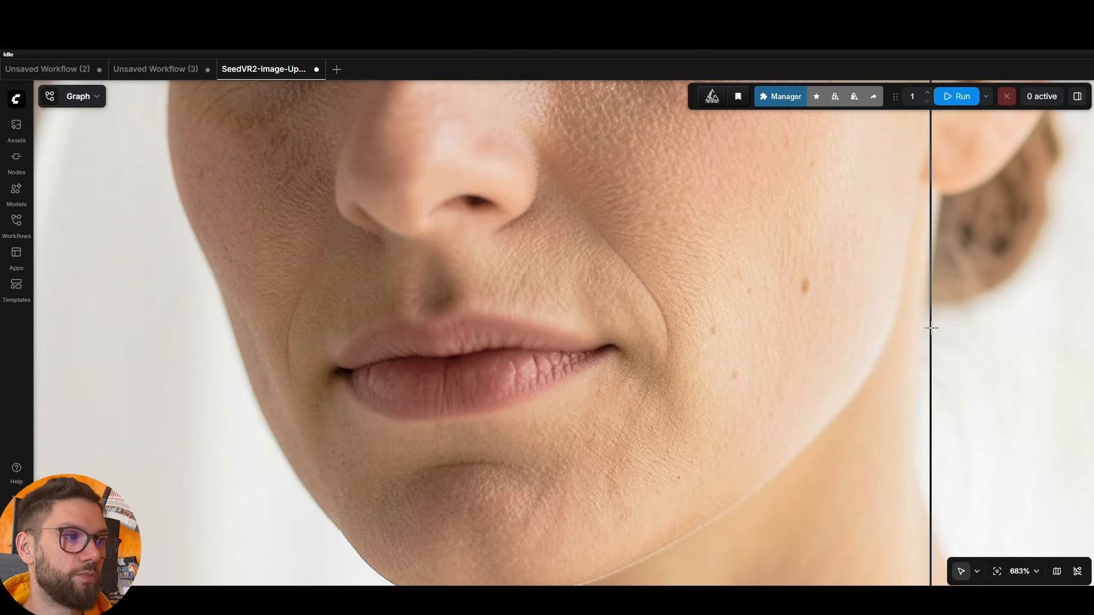
{"action": "scroll", "coordinate": [931, 326], "scroll_direction": "up", "scroll_amount": 6}
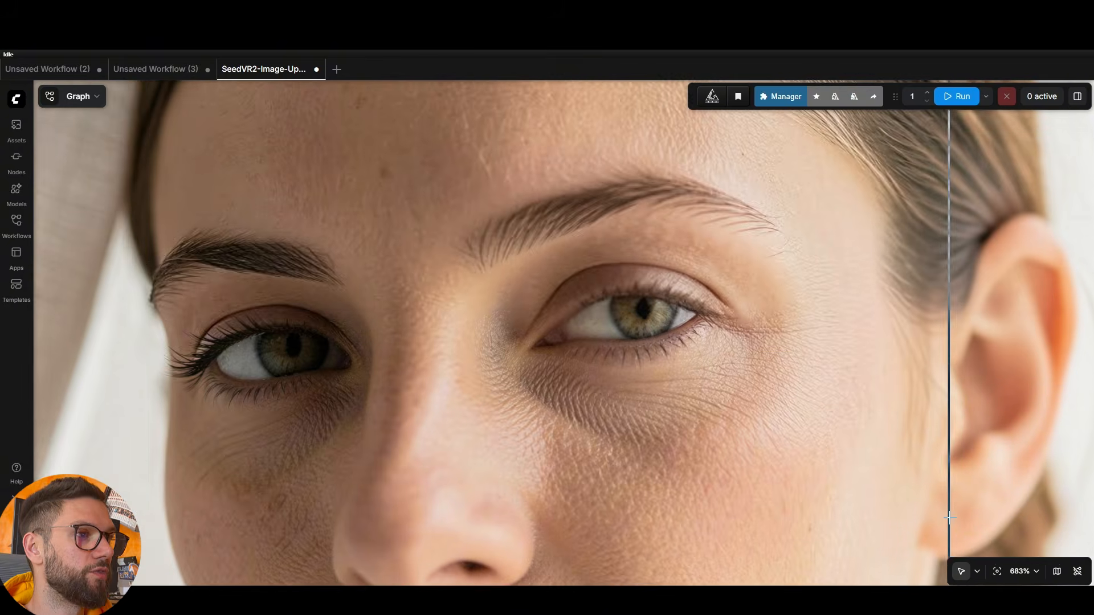
{"action": "scroll", "coordinate": [98, 367], "scroll_direction": "up", "scroll_amount": 2}
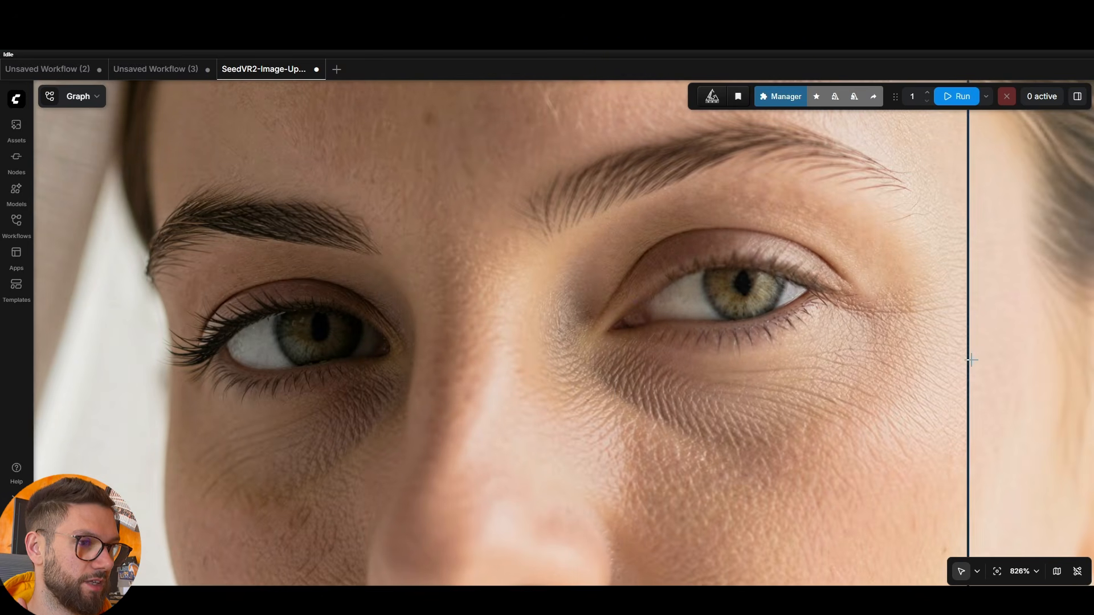
{"action": "scroll", "coordinate": [999, 359], "scroll_direction": "down", "scroll_amount": 3}
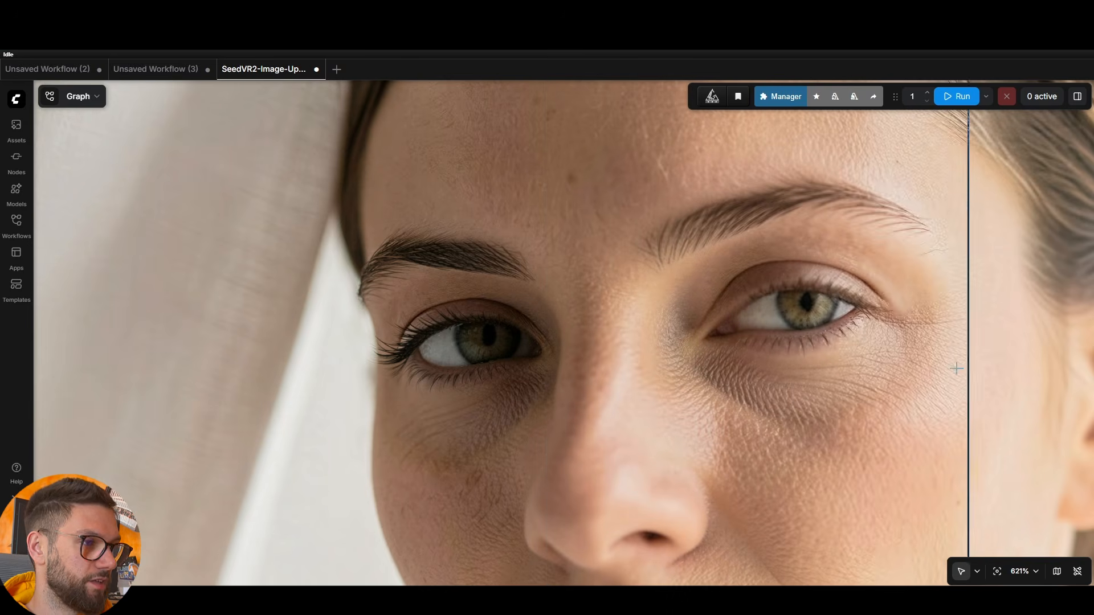
{"action": "scroll", "coordinate": [966, 356], "scroll_direction": "down", "scroll_amount": 3}
Move the Image Comparer node up beside the Preview Image node and align the Preview Image node with the upscaler.
{"action": "scroll", "coordinate": [966, 356], "scroll_direction": "down", "scroll_amount": 12}
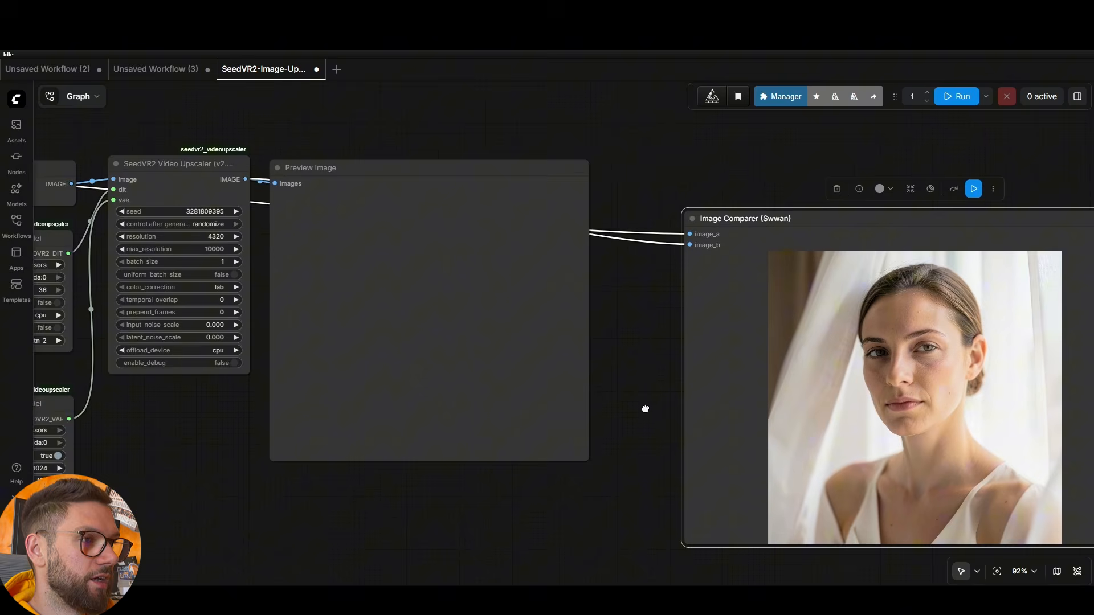
{"action": "left_click_drag", "start_coordinate": [645, 409], "coordinate": [606, 406]}
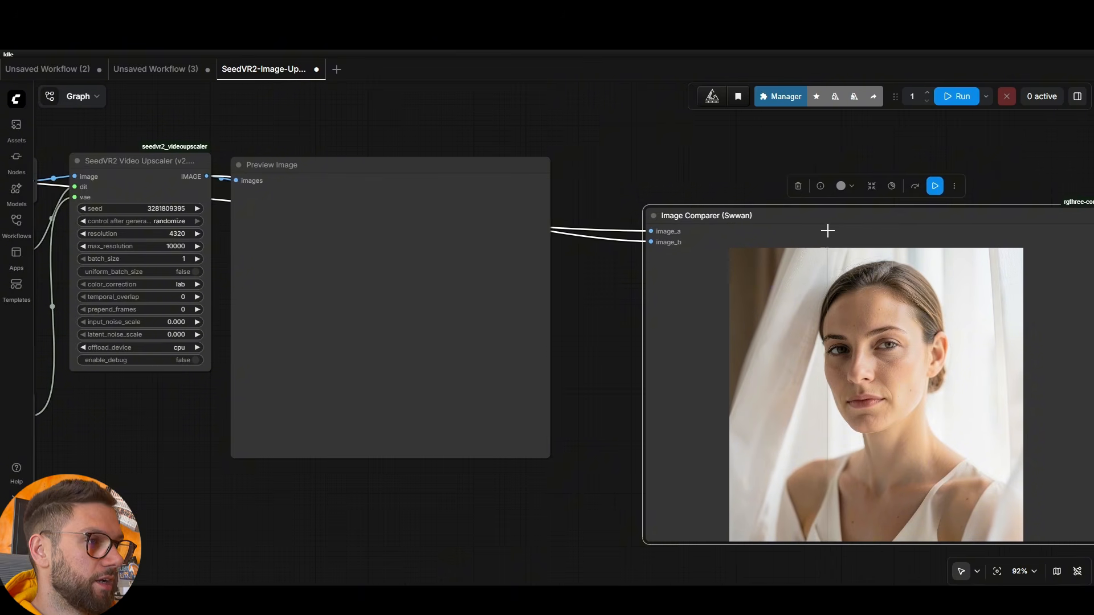
{"action": "left_click_drag", "start_coordinate": [827, 230], "coordinate": [767, 139]}
{"action": "left_click", "coordinate": [469, 161]}
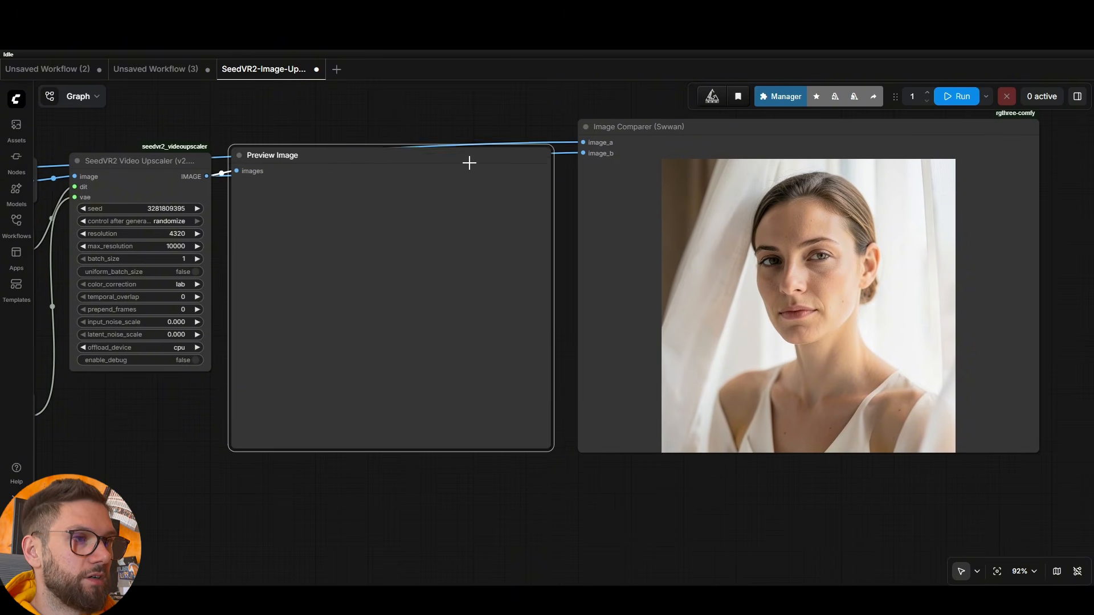
Move the Load Image node closer to the Join Image with Alpha node.
{"action": "left_click_drag", "start_coordinate": [339, 477], "coordinate": [459, 438]}
{"action": "left_click_drag", "start_coordinate": [64, 364], "coordinate": [278, 384]}
{"action": "scroll", "coordinate": [296, 284], "scroll_direction": "up", "scroll_amount": 2}
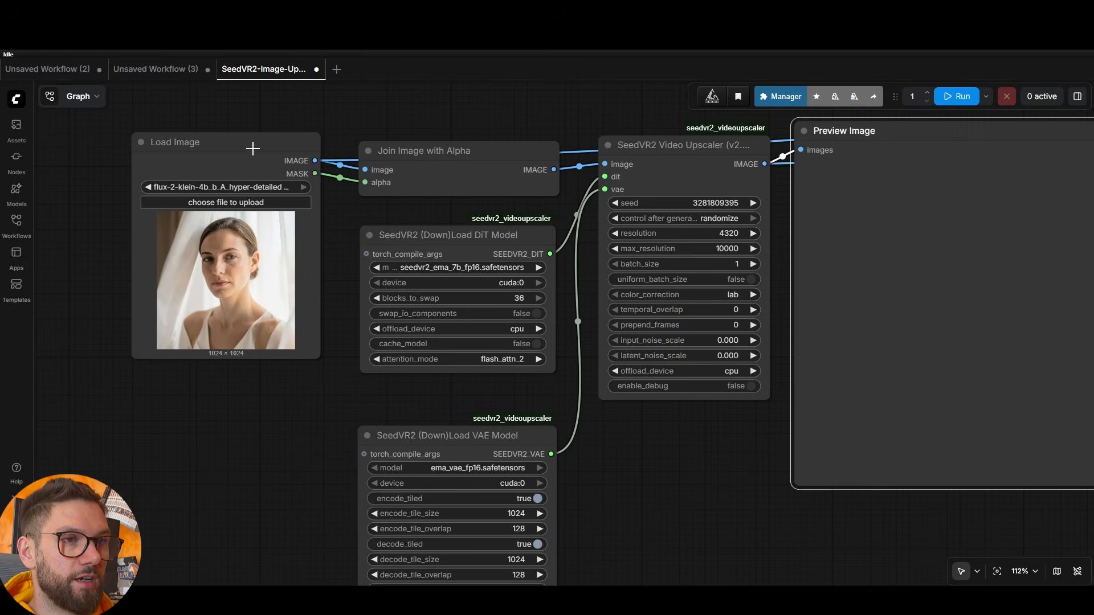
{"action": "left_click_drag", "start_coordinate": [251, 146], "coordinate": [268, 152]}
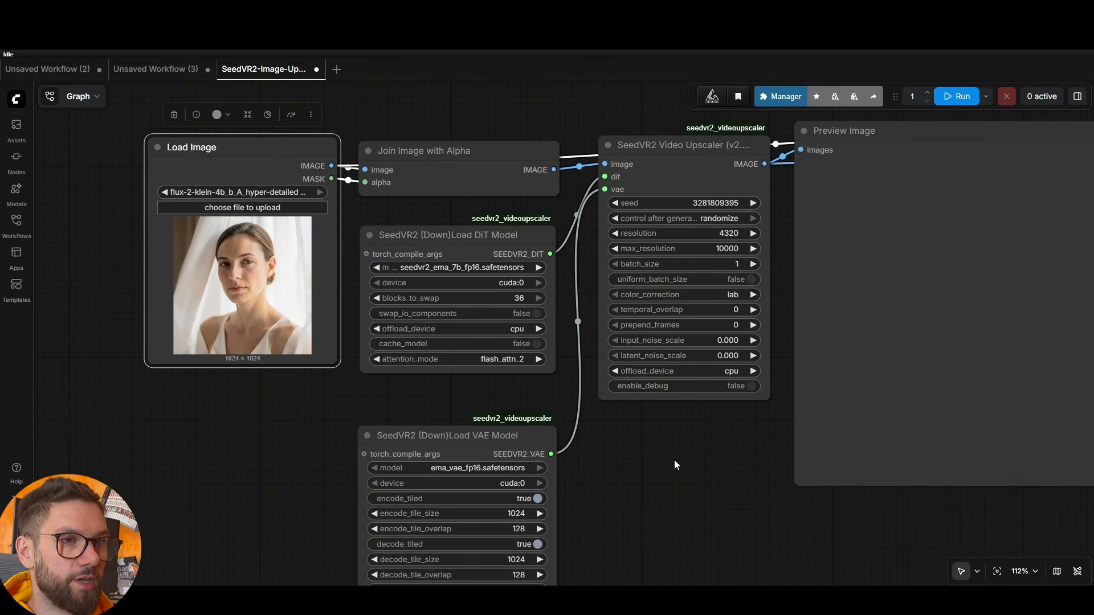
Reposition the SeedVR2 Video Upscaler node slightly between the DiT model loader and the Preview Image node, and deselect it.
{"action": "left_click_drag", "start_coordinate": [675, 460], "coordinate": [591, 476]}
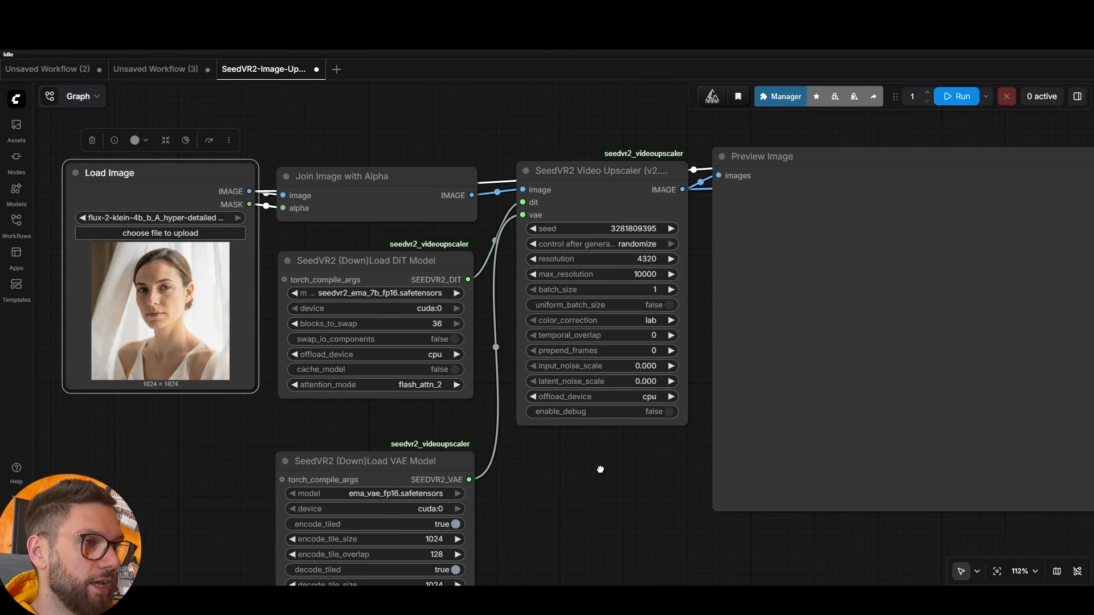
{"action": "scroll", "coordinate": [699, 305], "scroll_direction": "up", "scroll_amount": 1}
{"action": "scroll", "coordinate": [695, 279], "scroll_direction": "up", "scroll_amount": 4}
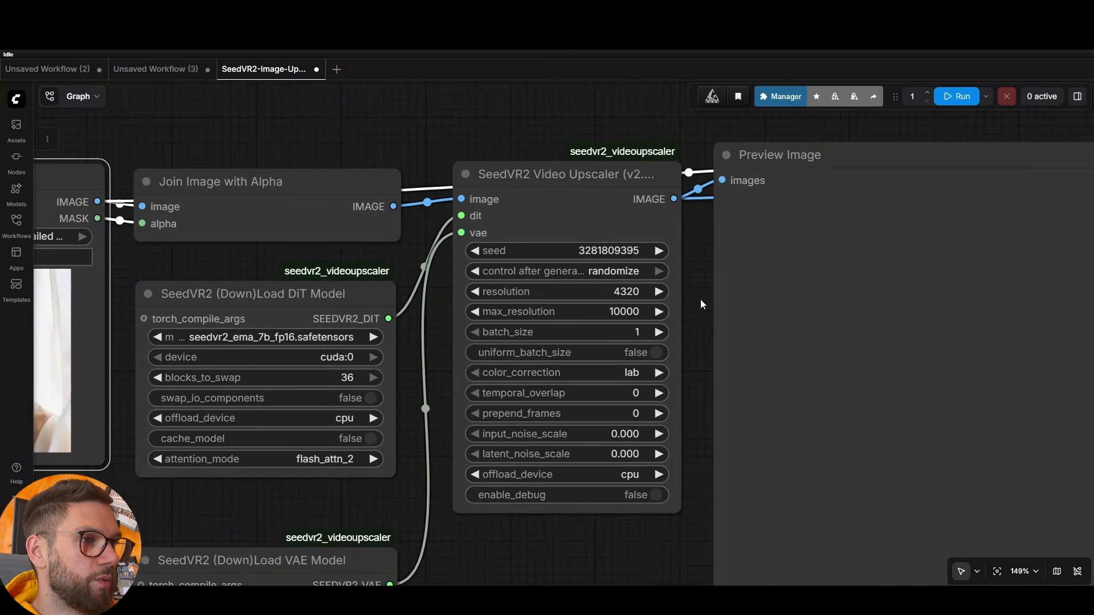
{"action": "left_click", "coordinate": [542, 160]}
{"action": "mouse_move", "coordinate": [542, 160]}
{"action": "left_mouse_down"}
{"action": "mouse_move", "coordinate": [537, 181]}
{"action": "mouse_move", "coordinate": [527, 156]}
{"action": "left_mouse_up"}
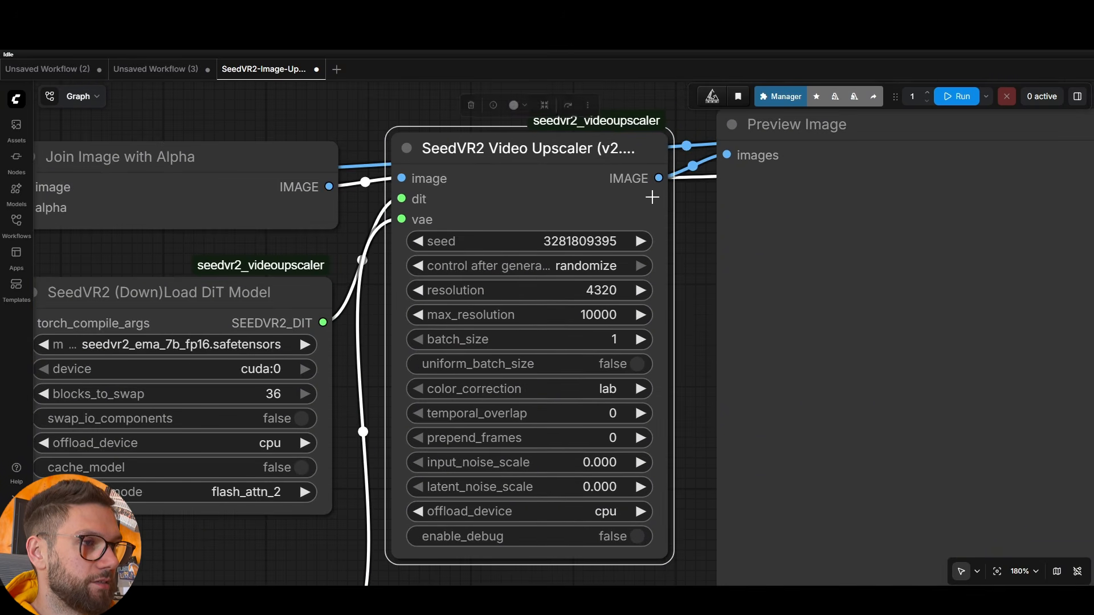
{"action": "left_click", "coordinate": [695, 221]}
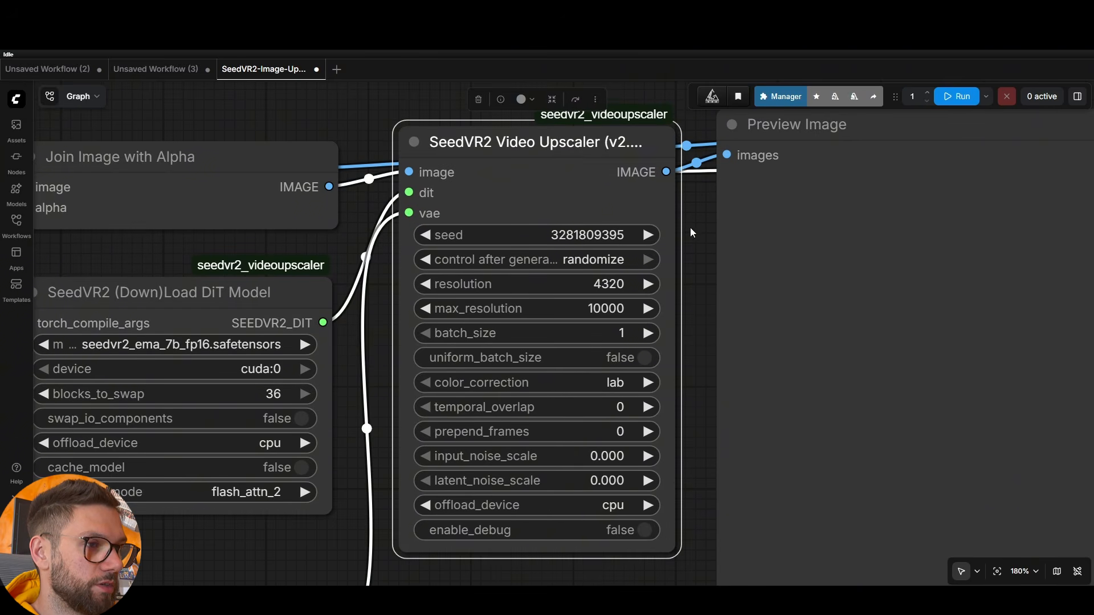
Review the resolution and max_resolution settings of the SeedVR2 Video Upscaler node alongside the source portrait and model loader nodes.
{"action": "left_click_drag", "start_coordinate": [691, 318], "coordinate": [668, 258]}
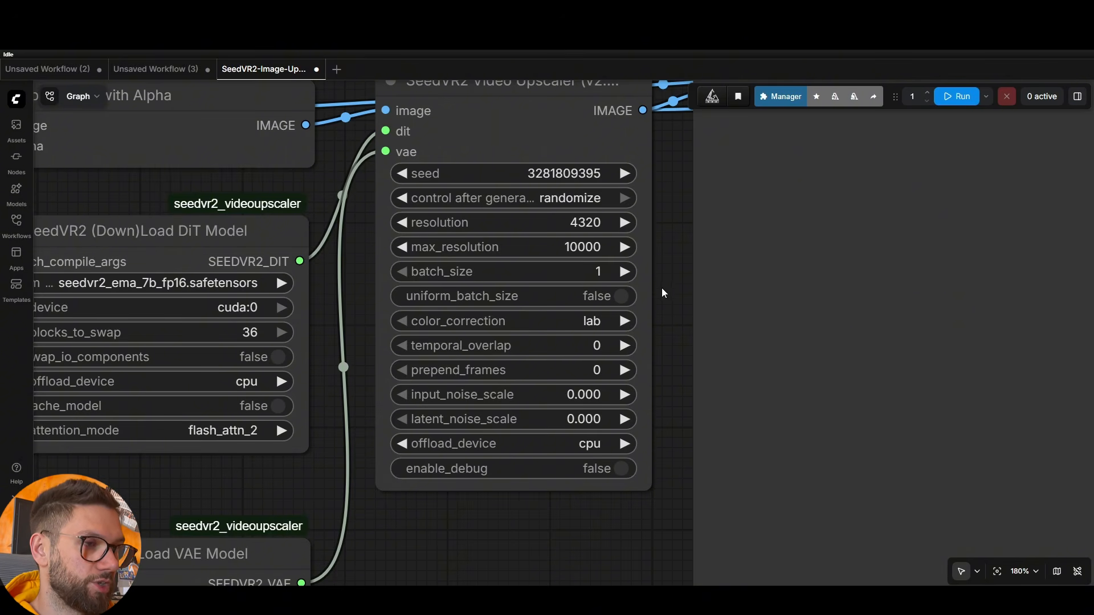
{"action": "scroll", "coordinate": [664, 272], "scroll_direction": "down", "scroll_amount": 2}
{"action": "scroll", "coordinate": [311, 316], "scroll_direction": "left", "scroll_amount": 5}
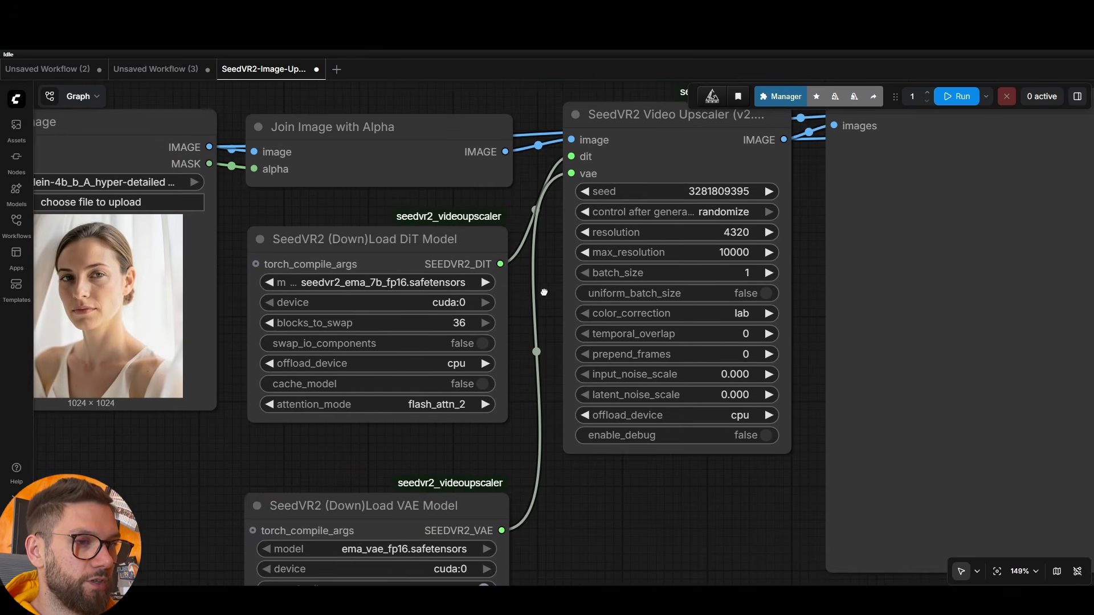
{"action": "scroll", "coordinate": [217, 331], "scroll_direction": "left", "scroll_amount": 3}
{"action": "scroll", "coordinate": [250, 329], "scroll_direction": "left", "scroll_amount": 3}
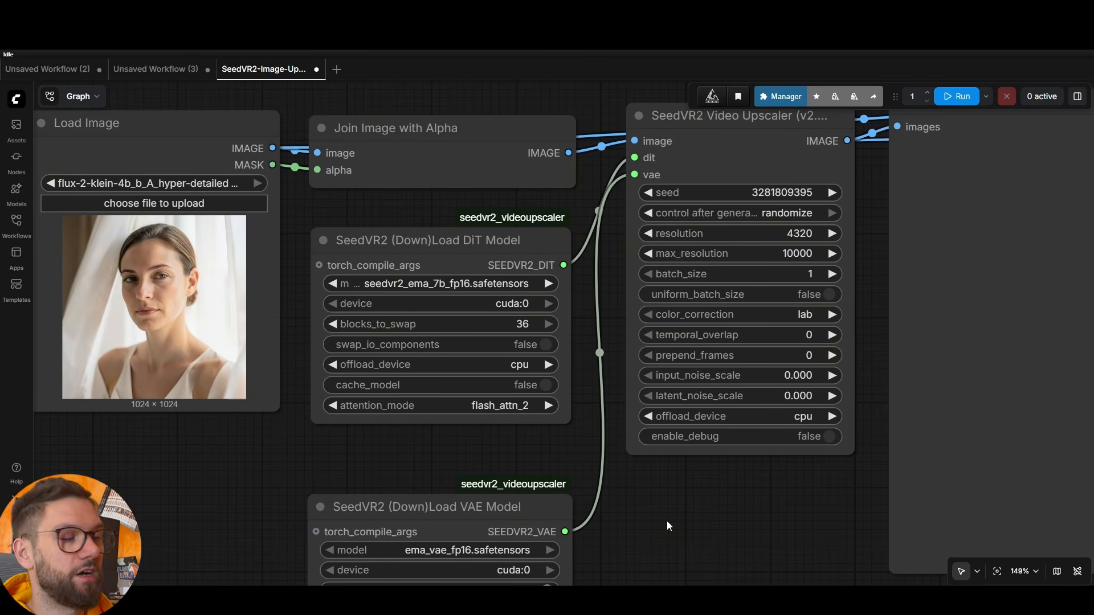
{"action": "scroll", "coordinate": [826, 410], "scroll_direction": "right", "scroll_amount": 3}
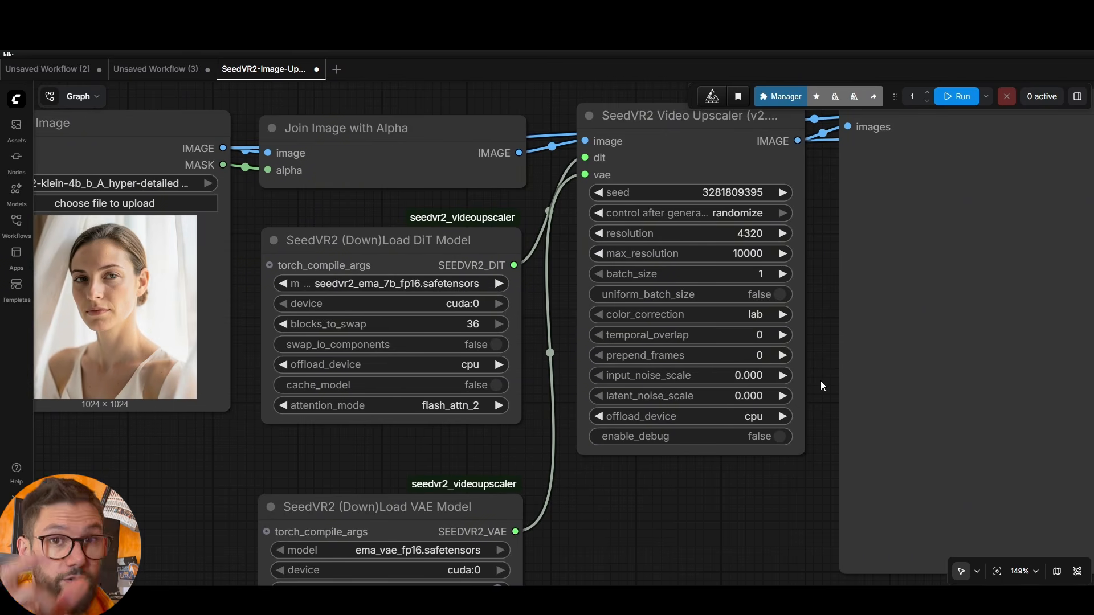
{"action": "scroll", "coordinate": [798, 376], "scroll_direction": "right", "scroll_amount": 2}
{"action": "scroll", "coordinate": [754, 368], "scroll_direction": "up", "scroll_amount": 3}
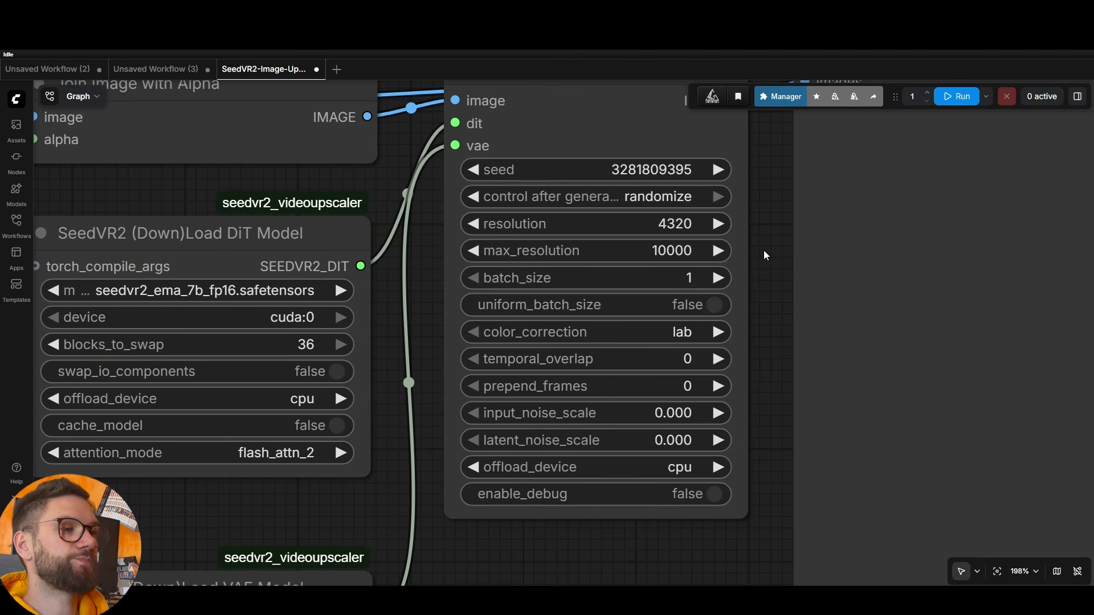
Paste the portrait of the woman holding a green smoothie into the Load Image node and check it against the upscaler's resolution settings.
{"action": "scroll", "coordinate": [765, 255], "scroll_direction": "down", "scroll_amount": 5}
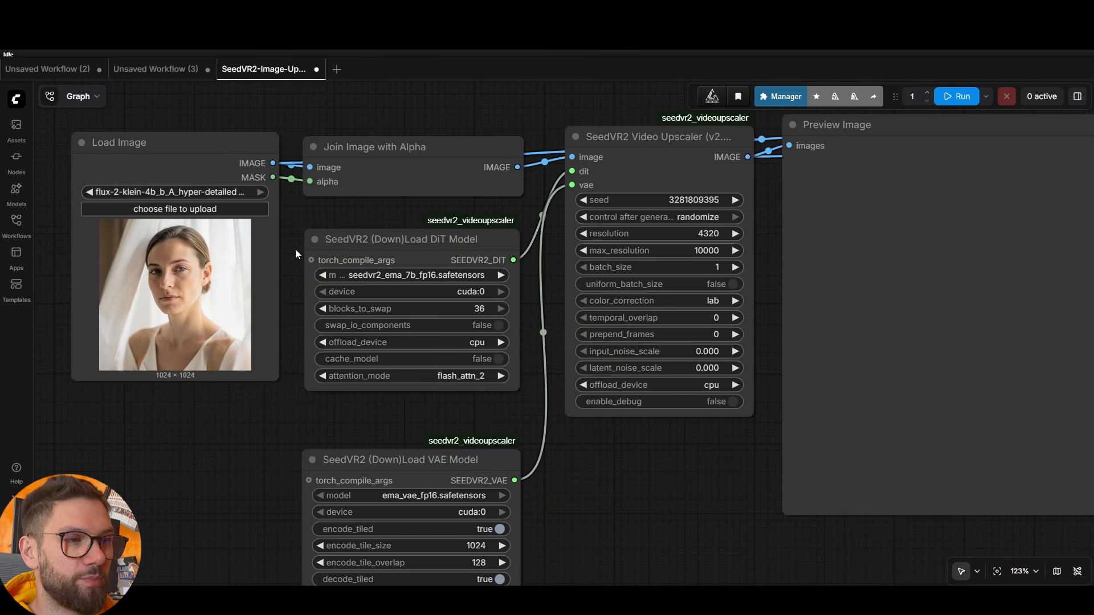
{"action": "key", "text": "ctrl+v"}
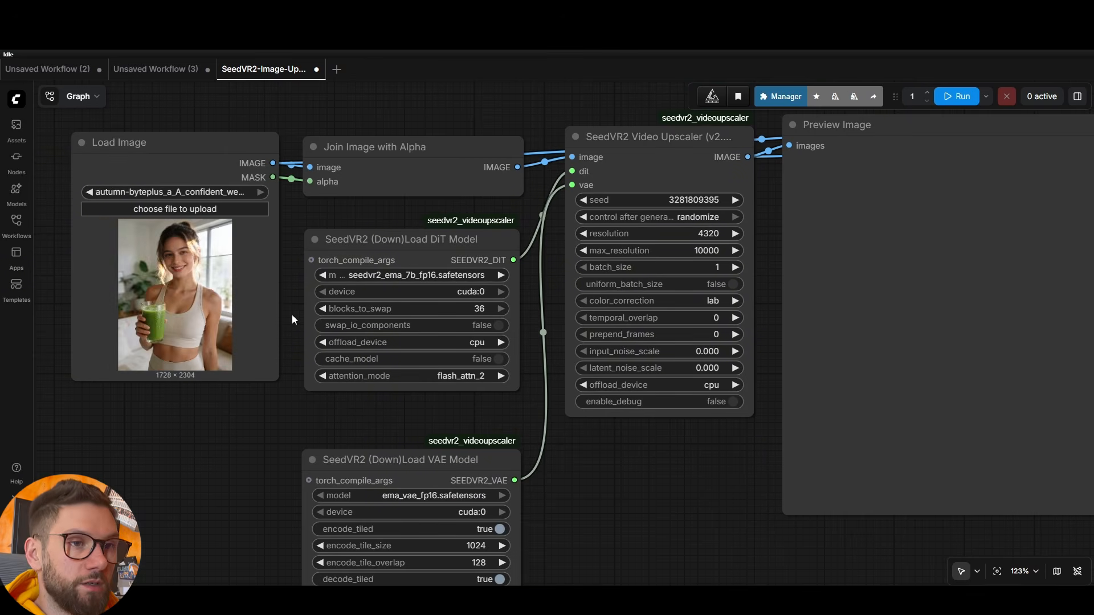
{"action": "scroll", "coordinate": [307, 273], "scroll_direction": "up", "scroll_amount": 2}
{"action": "scroll", "coordinate": [307, 274], "scroll_direction": "left", "scroll_amount": 2}
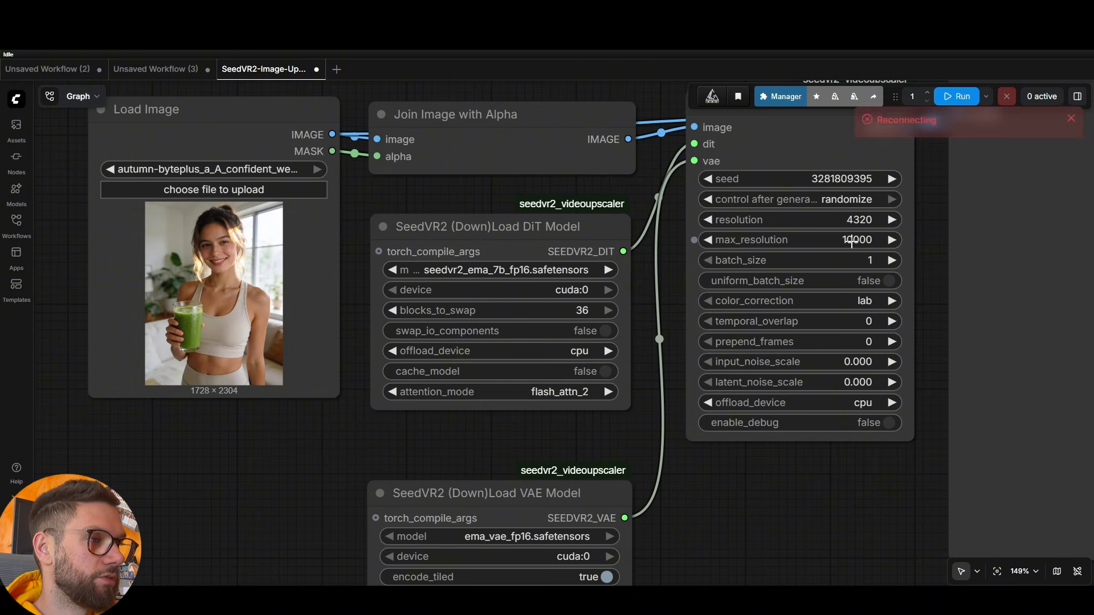
{"action": "left_click_drag", "start_coordinate": [924, 252], "coordinate": [823, 254]}
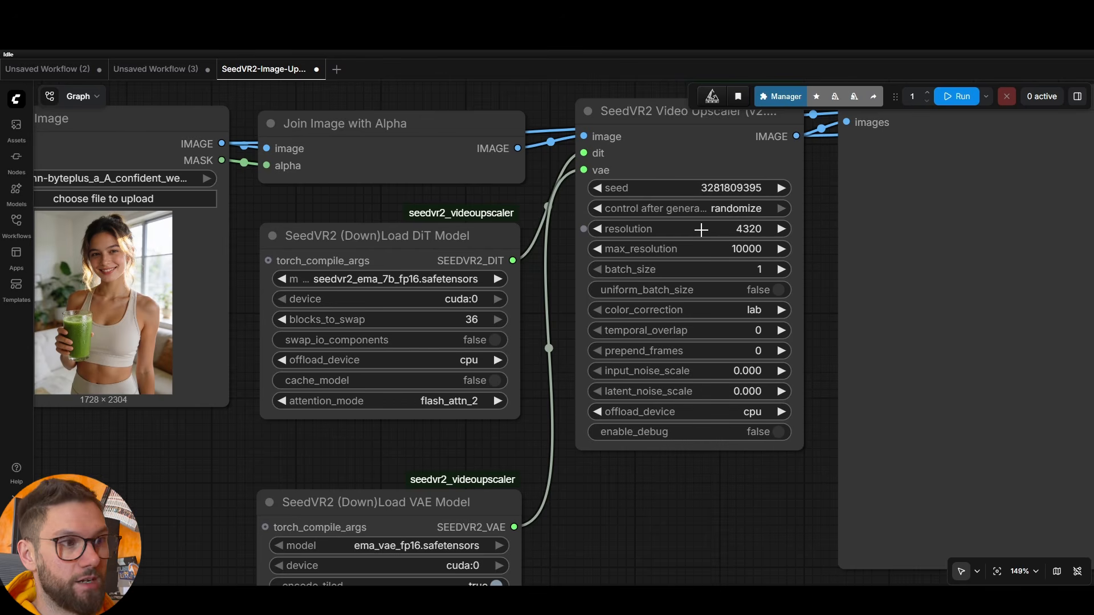
{"action": "scroll", "coordinate": [815, 238], "scroll_direction": "down", "scroll_amount": 1}
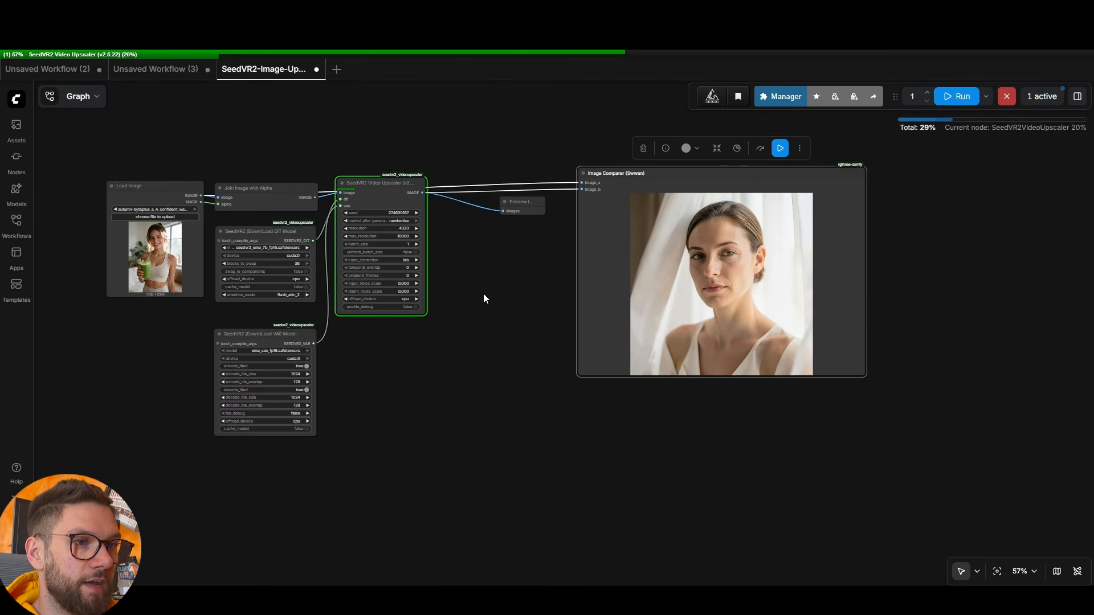
Save the upscaled curtain portrait from the Image Comparer, check its pixel dimensions in the image viewer, and put the viewer away.
{"action": "left_click_drag", "start_coordinate": [485, 299], "coordinate": [487, 298]}
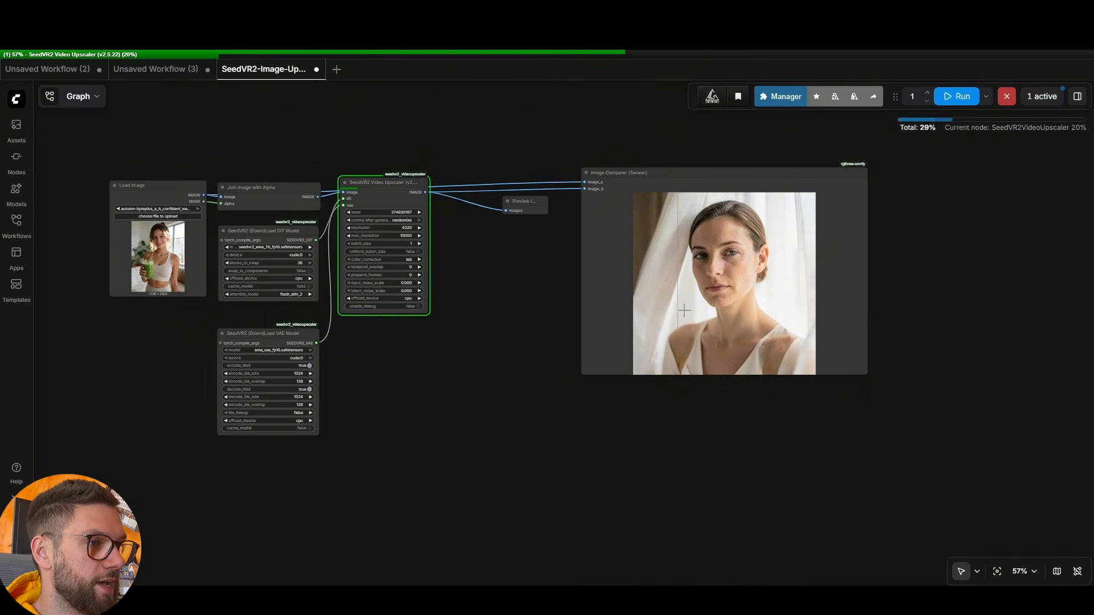
{"action": "scroll", "coordinate": [741, 285], "scroll_direction": "up", "scroll_amount": 2}
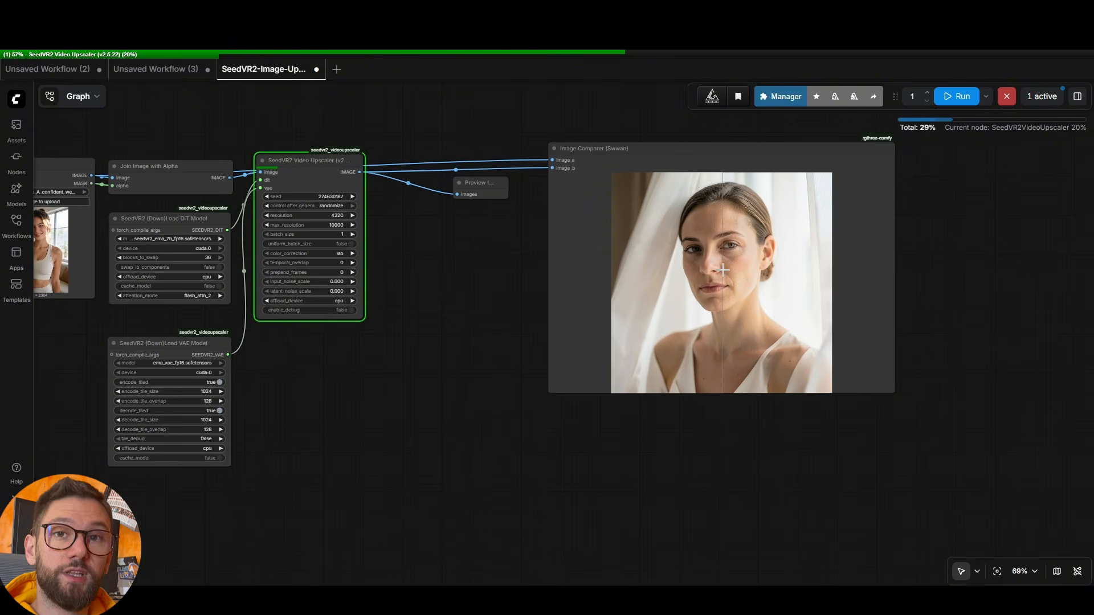
{"action": "right_click", "coordinate": [762, 266]}
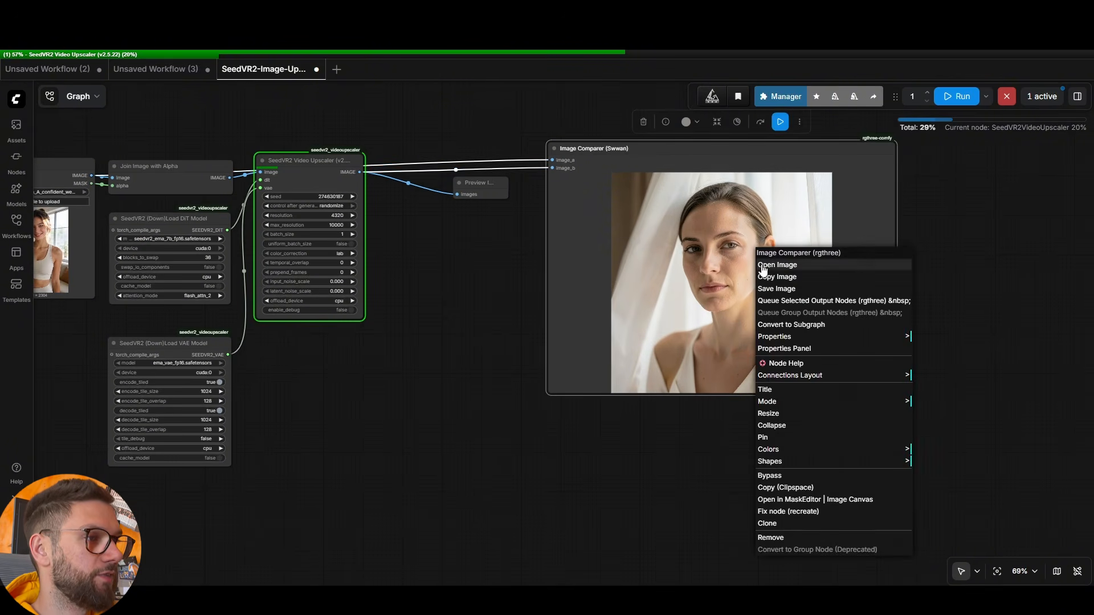
{"action": "left_click", "coordinate": [788, 289]}
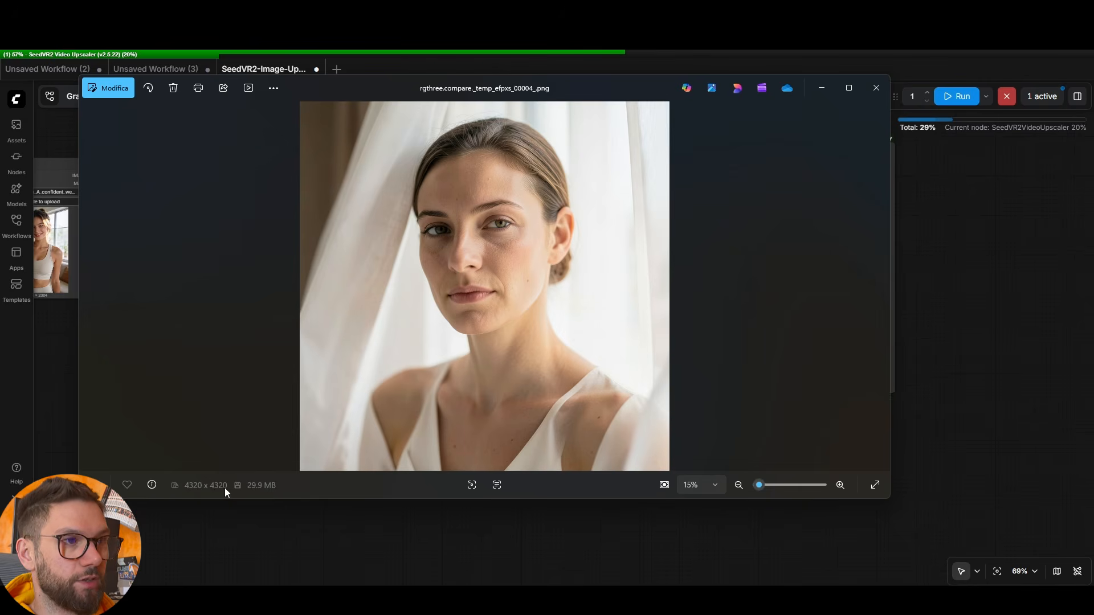
{"action": "left_click", "coordinate": [832, 91]}
Compare the upscaler's resolution setting with the saved portrait's dimensions and file size in the image viewer, and return to the workflow.
{"action": "scroll", "coordinate": [346, 211], "scroll_direction": "up", "scroll_amount": 2}
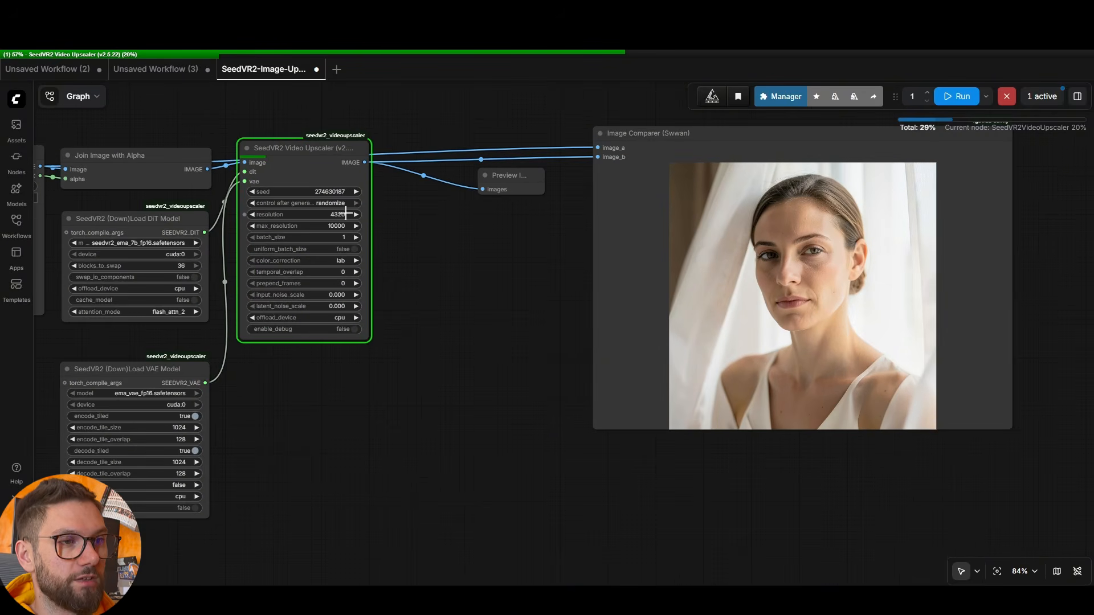
{"action": "scroll", "coordinate": [541, 273], "scroll_direction": "down", "scroll_amount": 2}
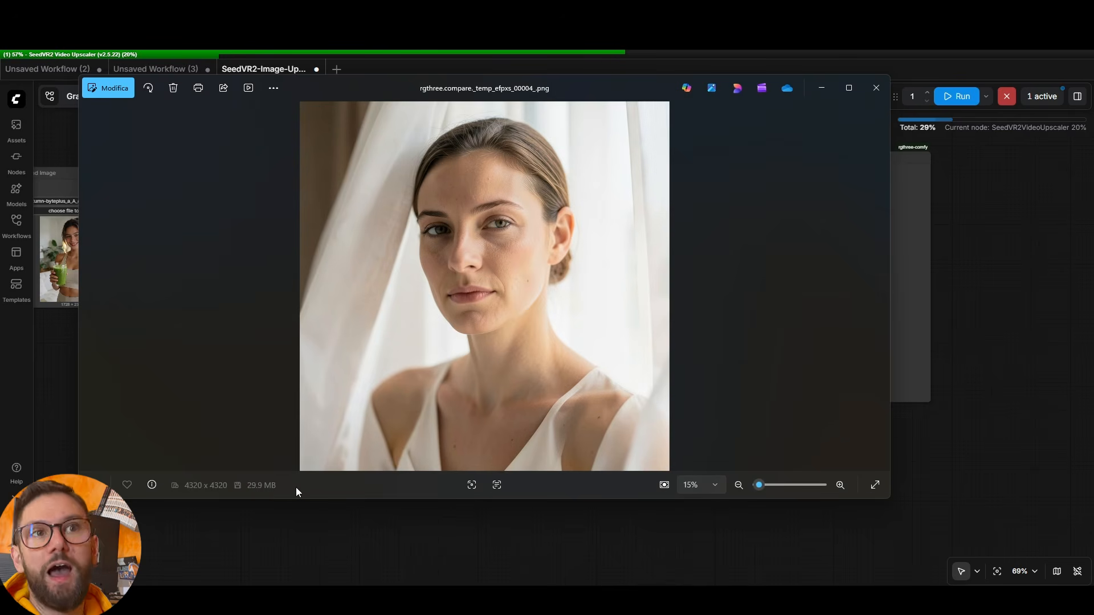
{"action": "left_click", "coordinate": [821, 88]}
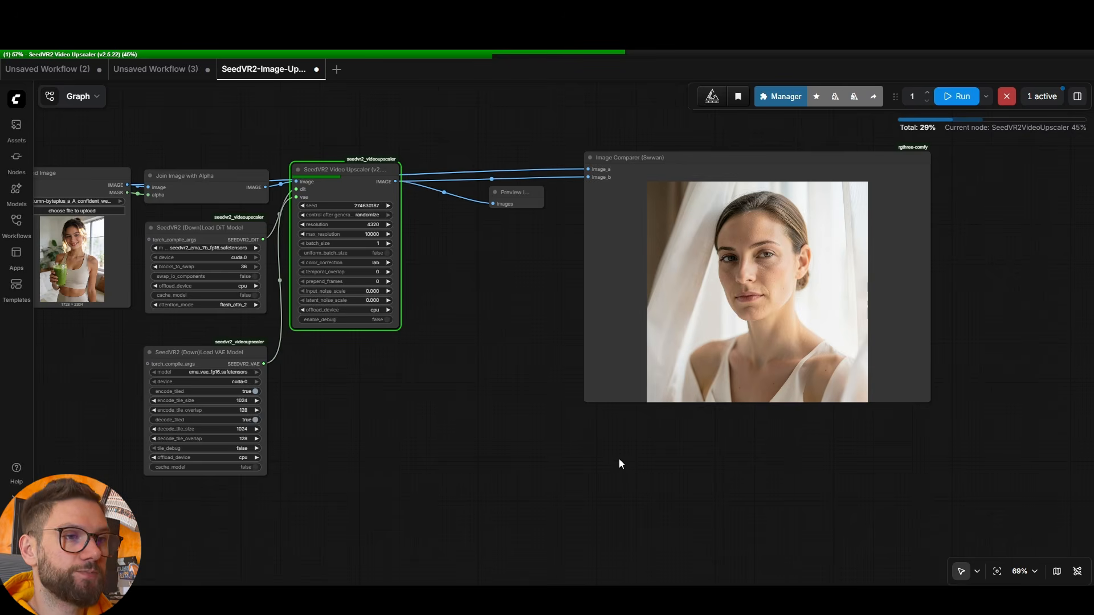
Enlarge the Preview Image node and place it between the SeedVR2 Video Upscaler and Image Comparer nodes.
{"action": "left_click_drag", "start_coordinate": [519, 199], "coordinate": [631, 470]}
{"action": "left_click_drag", "start_coordinate": [581, 246], "coordinate": [545, 169]}
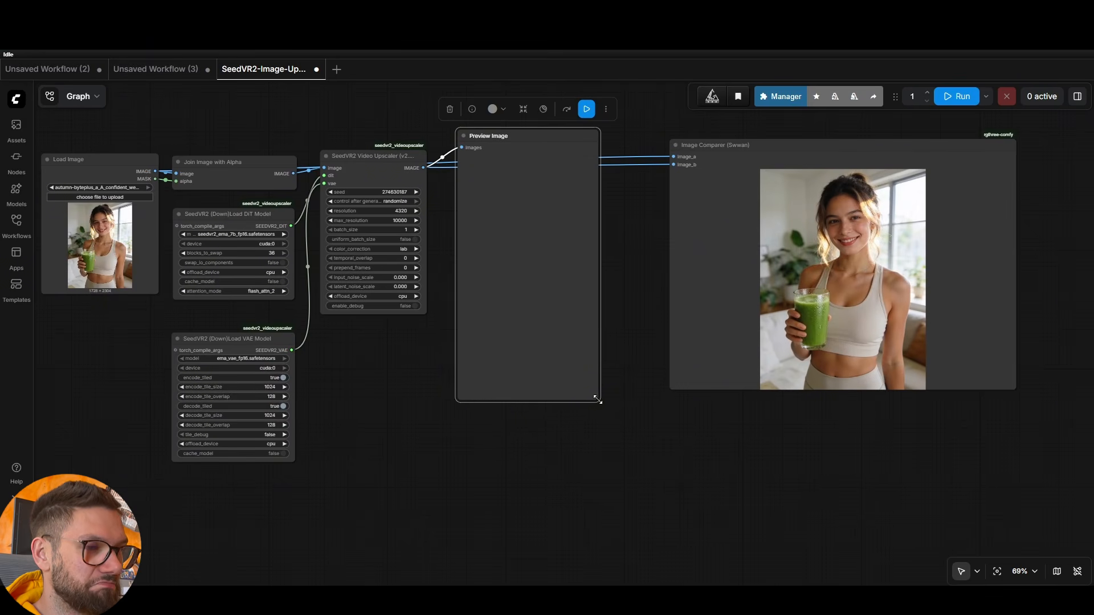
{"action": "left_click_drag", "start_coordinate": [599, 402], "coordinate": [642, 403]}
{"action": "left_click_drag", "start_coordinate": [568, 183], "coordinate": [555, 185]}
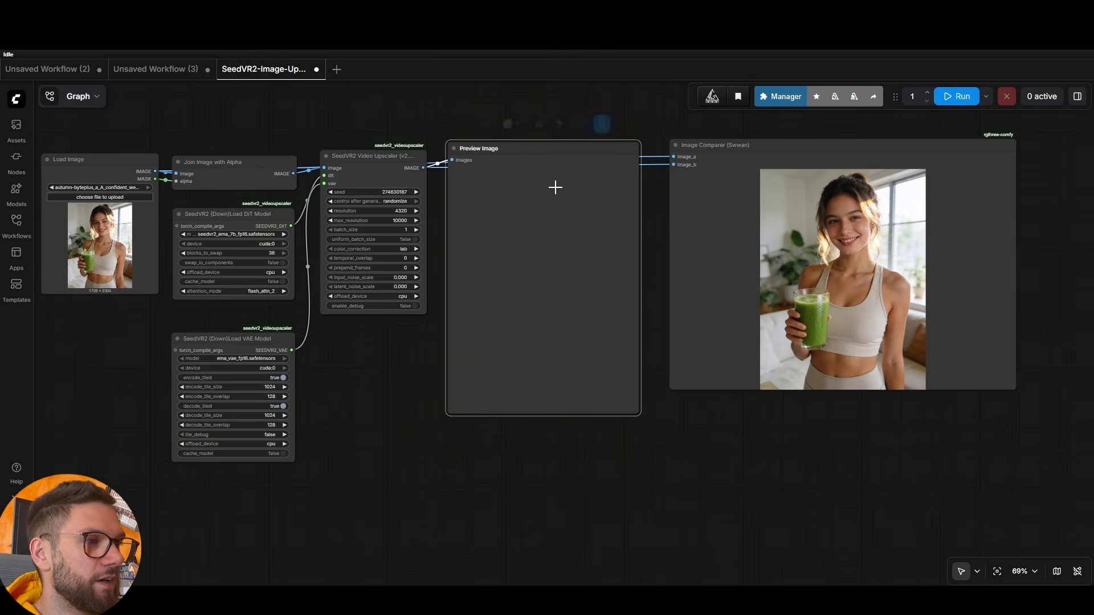
Compare the original and upscaled face of the woman with the green smoothie in the Image Comparer, checking eyes, skin, teeth and hair.
{"action": "scroll", "coordinate": [776, 476], "scroll_direction": "right", "scroll_amount": 3}
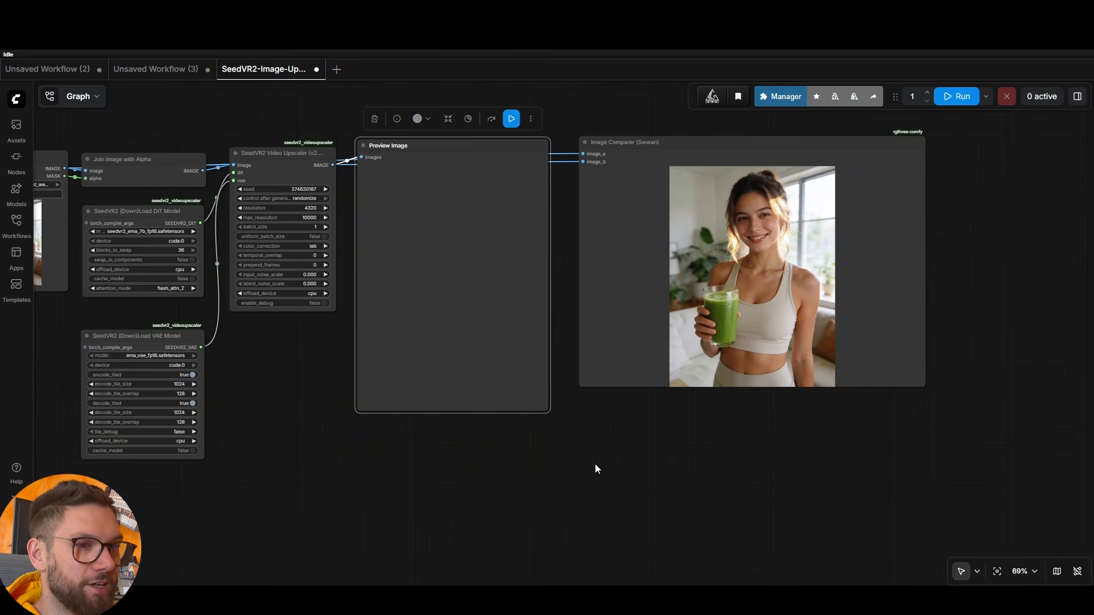
{"action": "scroll", "coordinate": [596, 465], "scroll_direction": "up", "scroll_amount": 2}
{"action": "scroll", "coordinate": [568, 359], "scroll_direction": "up", "scroll_amount": 2}
{"action": "scroll", "coordinate": [1012, 394], "scroll_direction": "up", "scroll_amount": 4}
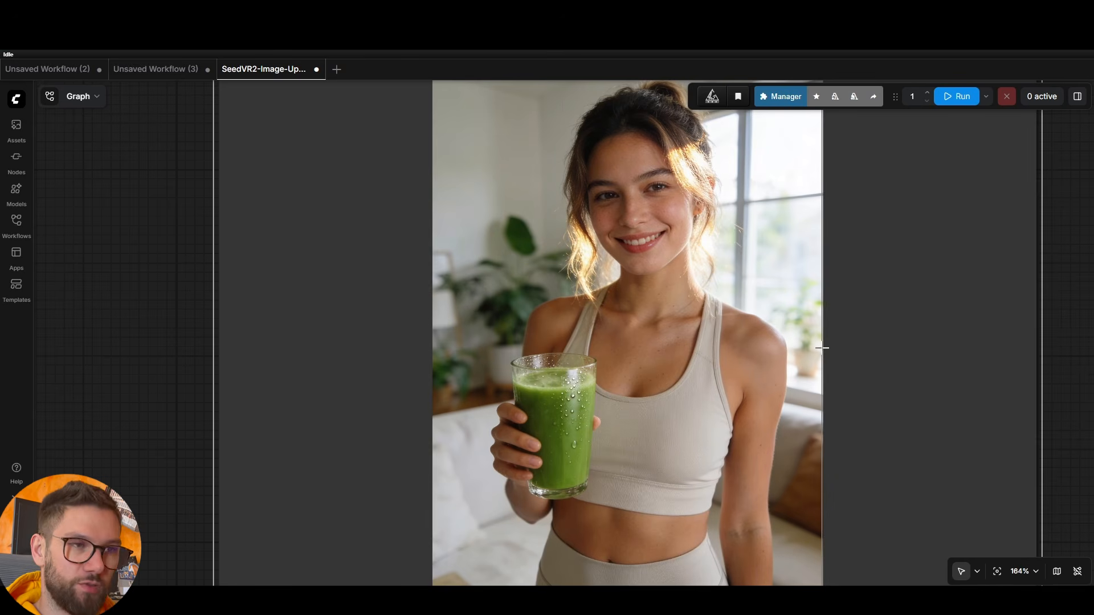
{"action": "scroll", "coordinate": [823, 344], "scroll_direction": "up", "scroll_amount": 8}
{"action": "scroll", "coordinate": [535, 342], "scroll_direction": "up", "scroll_amount": 9}
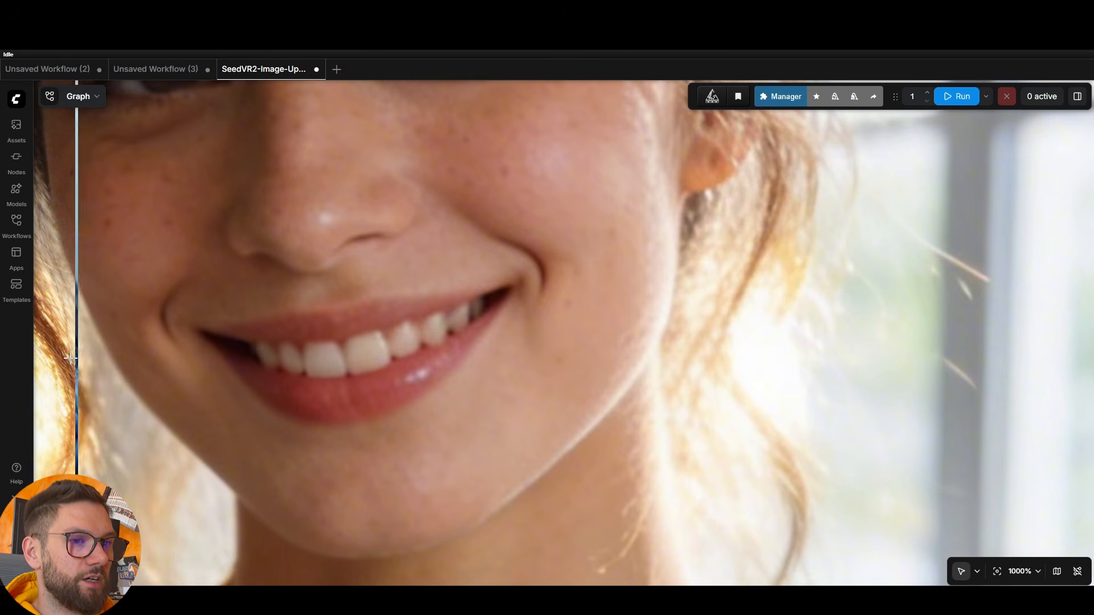
{"action": "scroll", "coordinate": [57, 365], "scroll_direction": "down", "scroll_amount": 2}
{"action": "scroll", "coordinate": [57, 365], "scroll_direction": "up", "scroll_amount": 3}
{"action": "scroll", "coordinate": [57, 364], "scroll_direction": "left", "scroll_amount": 5}
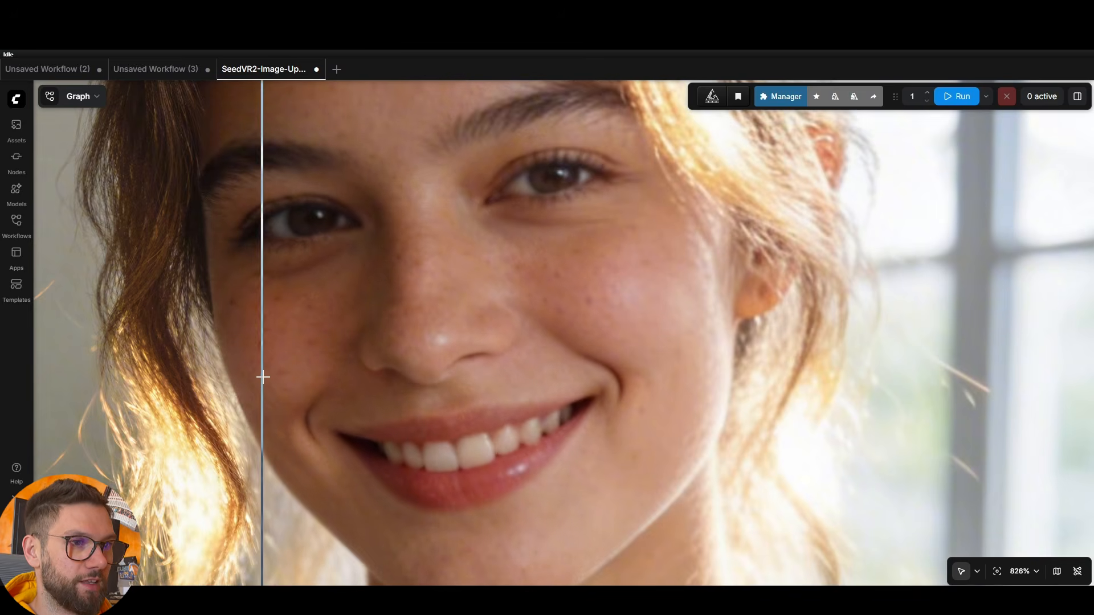
{"action": "scroll", "coordinate": [262, 377], "scroll_direction": "up", "scroll_amount": 2}
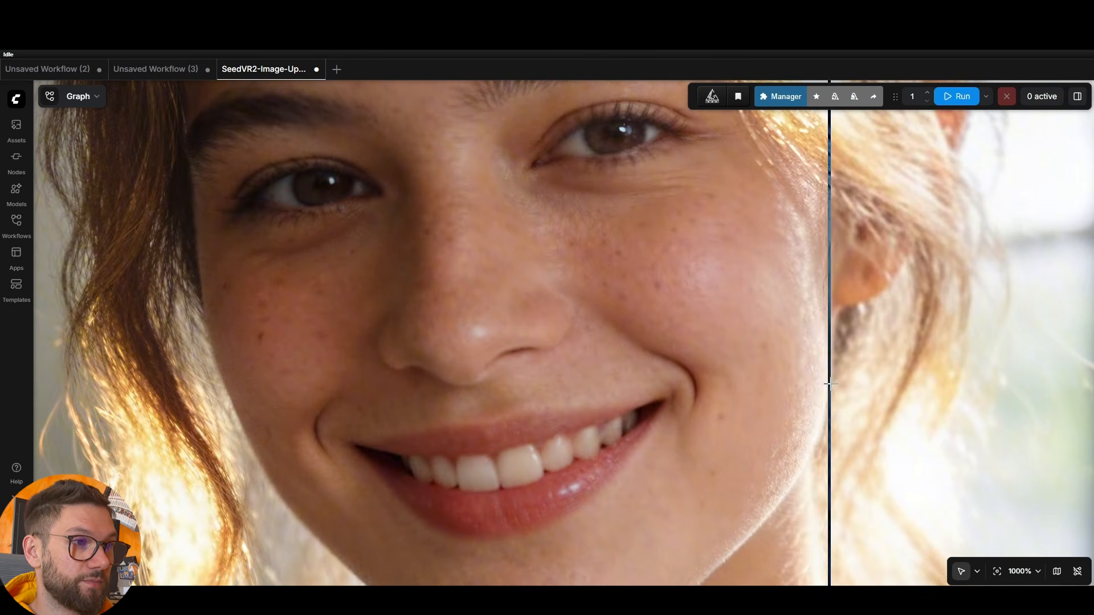
{"action": "scroll", "coordinate": [486, 379], "scroll_direction": "down", "scroll_amount": 4}
{"action": "scroll", "coordinate": [486, 379], "scroll_direction": "down", "scroll_amount": 5}
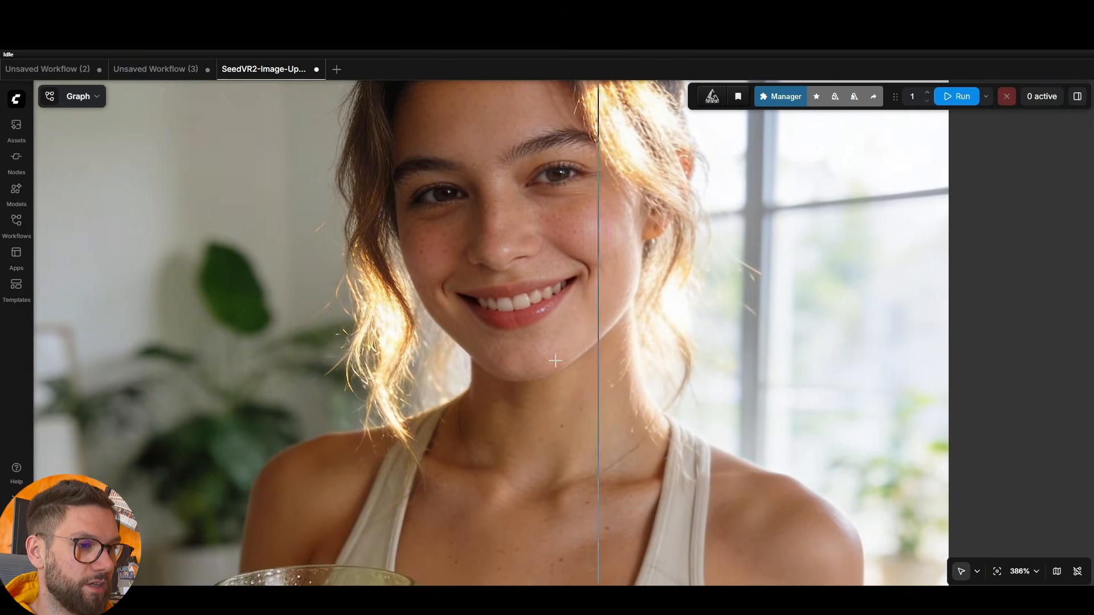
Compare the smoothie glass, fingers, chest skin and ribbed top of both versions in the Image Comparer.
{"action": "scroll", "coordinate": [519, 366], "scroll_direction": "down", "scroll_amount": 10}
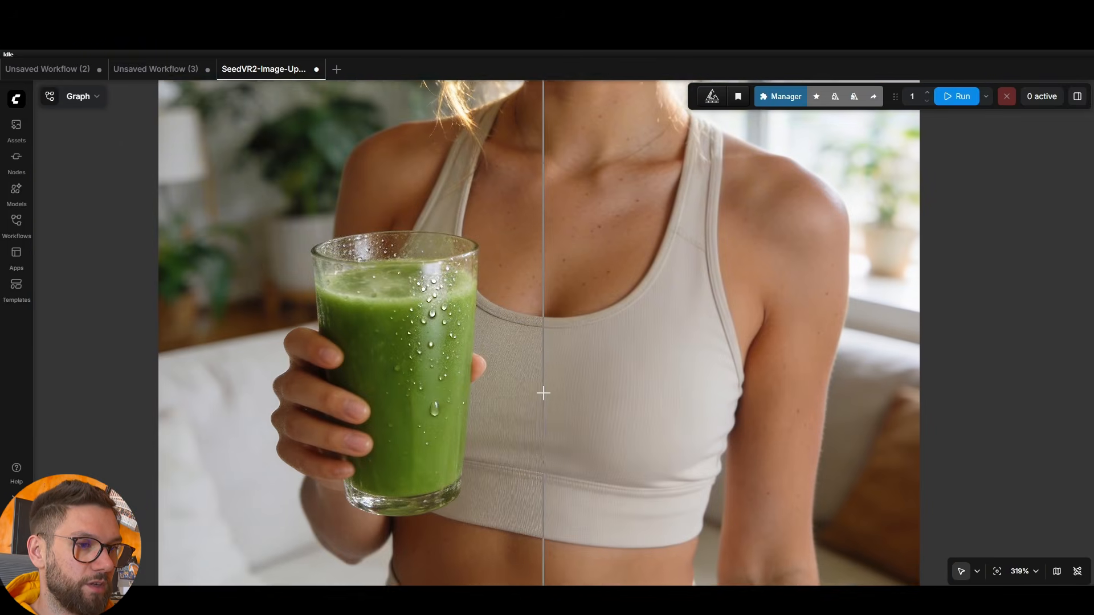
{"action": "scroll", "coordinate": [542, 391], "scroll_direction": "up", "scroll_amount": 2}
{"action": "scroll", "coordinate": [239, 331], "scroll_direction": "up", "scroll_amount": 4}
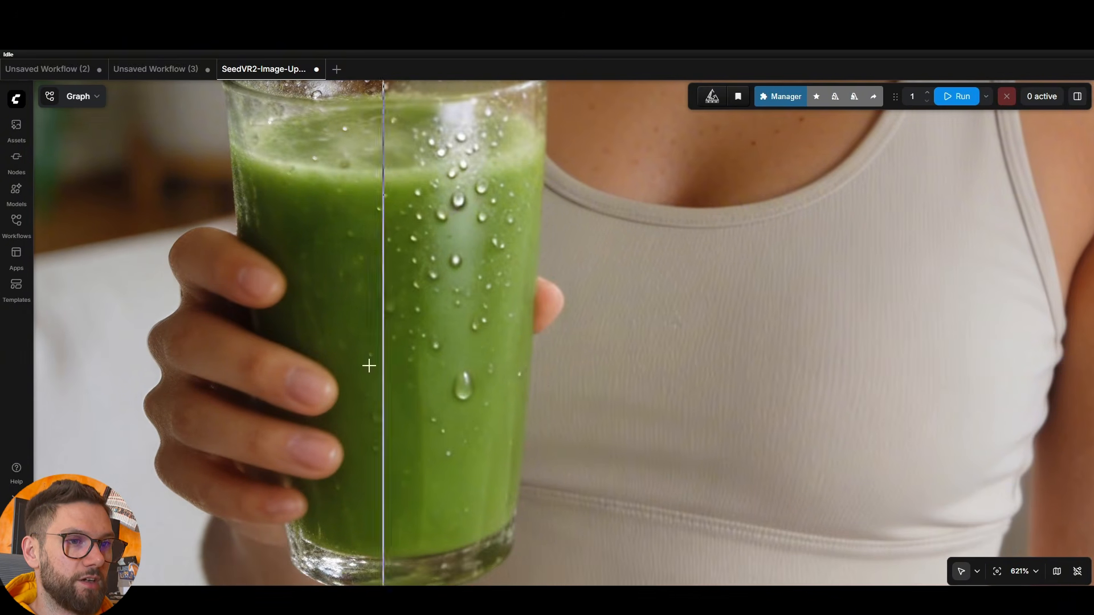
{"action": "scroll", "coordinate": [157, 375], "scroll_direction": "up", "scroll_amount": 2}
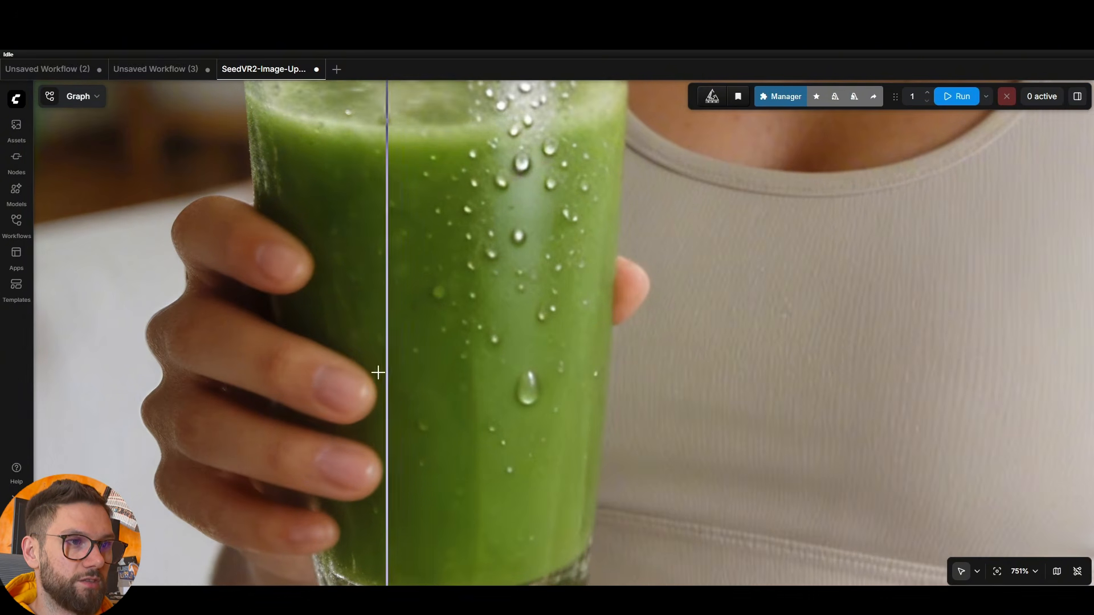
{"action": "scroll", "coordinate": [616, 366], "scroll_direction": "down", "scroll_amount": 13}
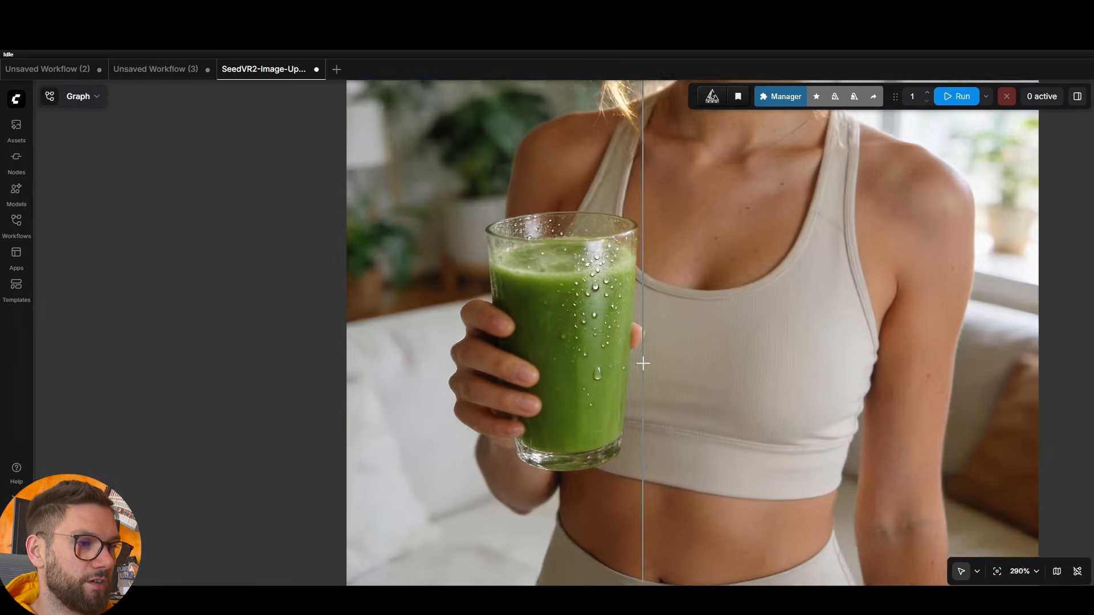
{"action": "scroll", "coordinate": [845, 345], "scroll_direction": "up", "scroll_amount": 5}
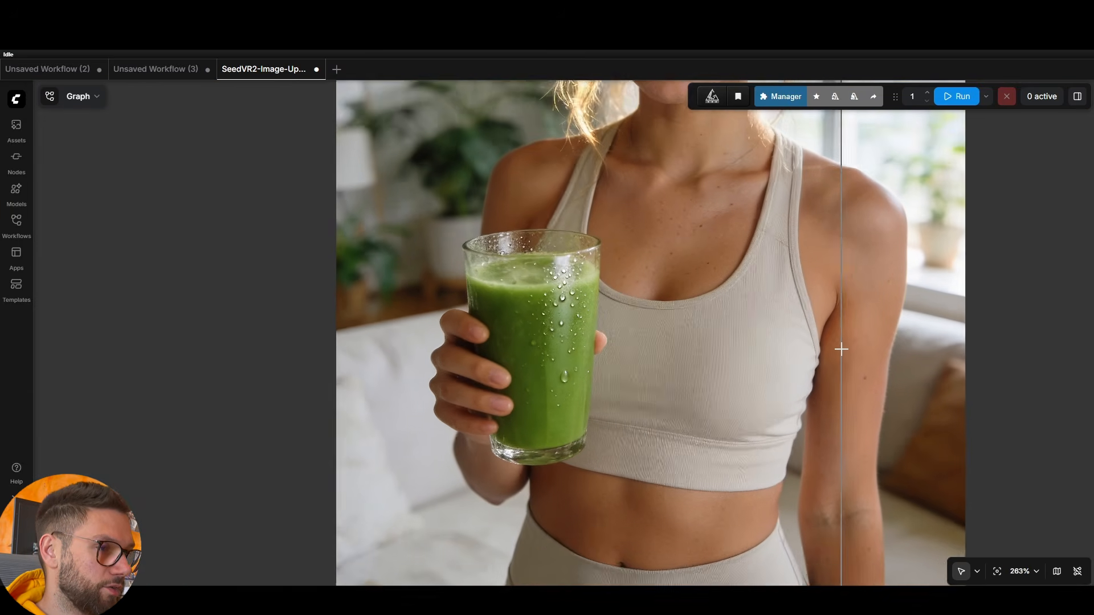
{"action": "scroll", "coordinate": [834, 342], "scroll_direction": "up", "scroll_amount": 1}
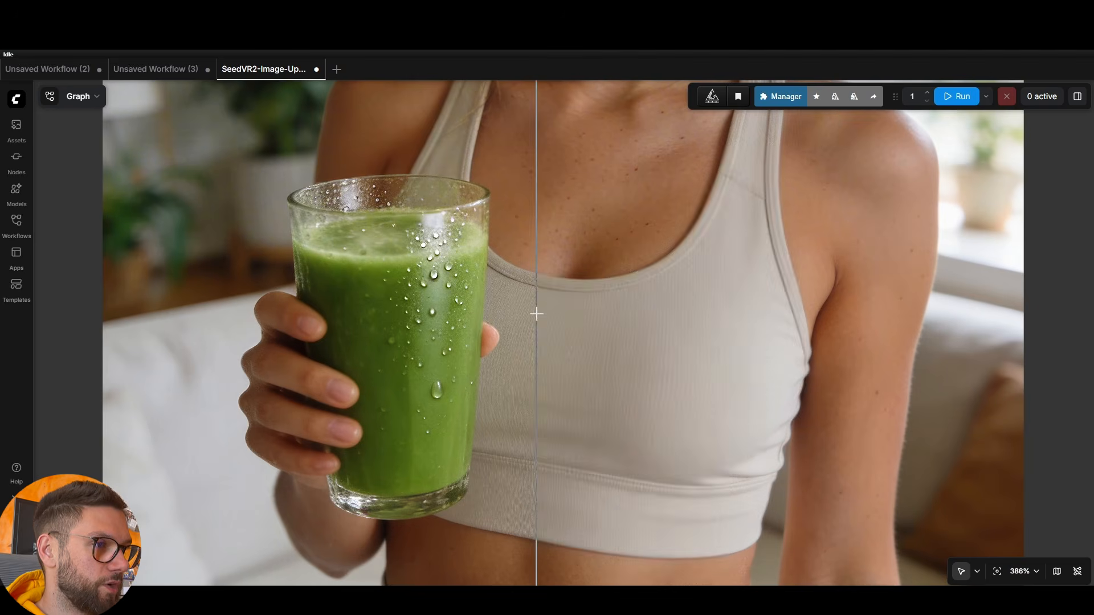
{"action": "scroll", "coordinate": [808, 337], "scroll_direction": "up", "scroll_amount": 7}
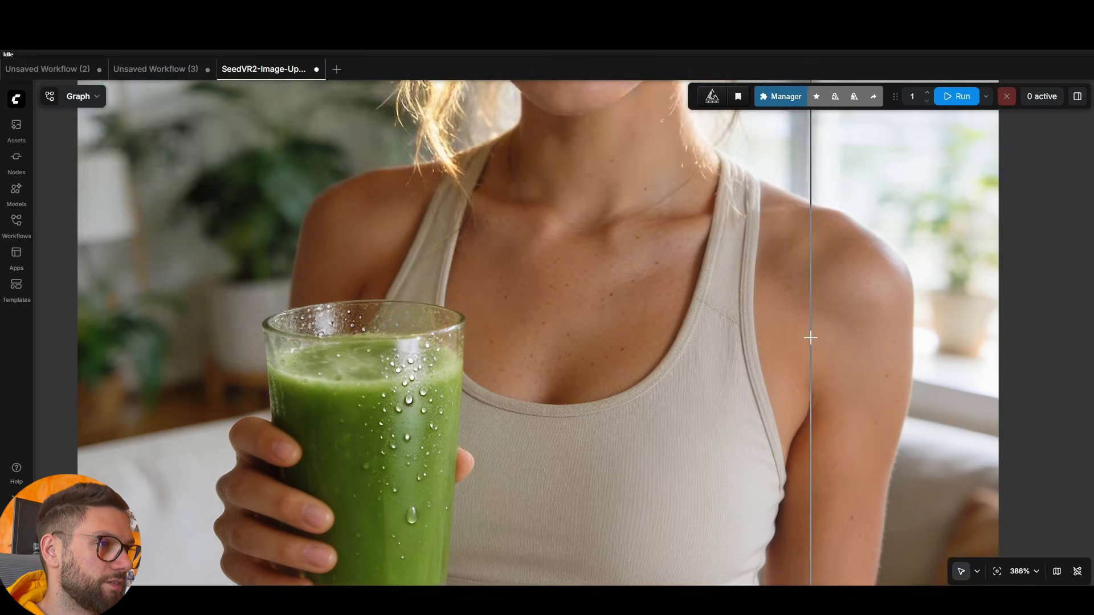
{"action": "scroll", "coordinate": [814, 324], "scroll_direction": "down", "scroll_amount": 2}
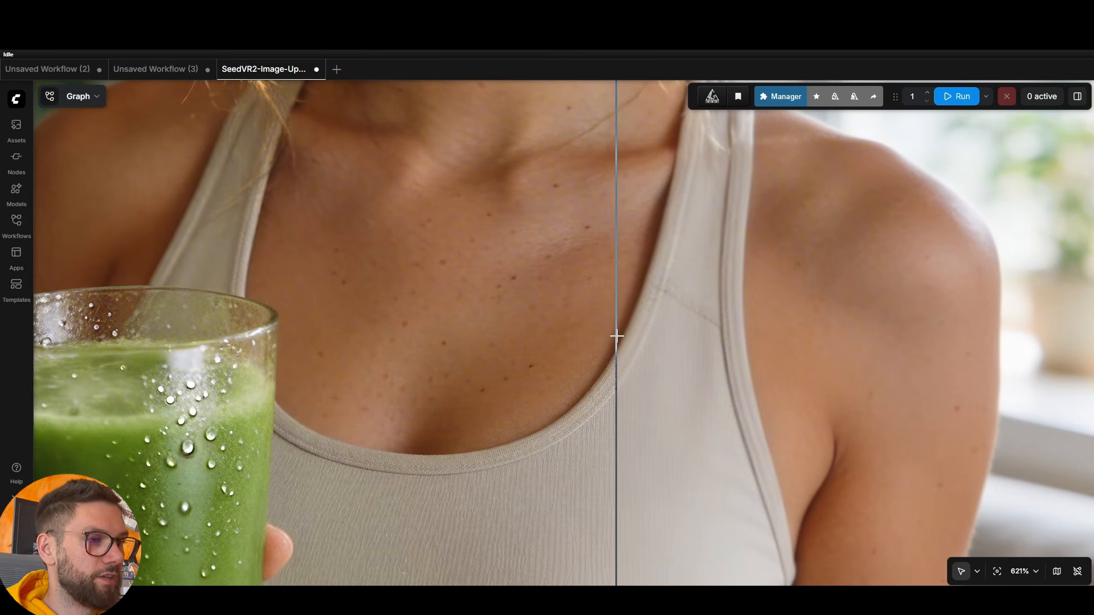
{"action": "scroll", "coordinate": [803, 336], "scroll_direction": "up", "scroll_amount": 3}
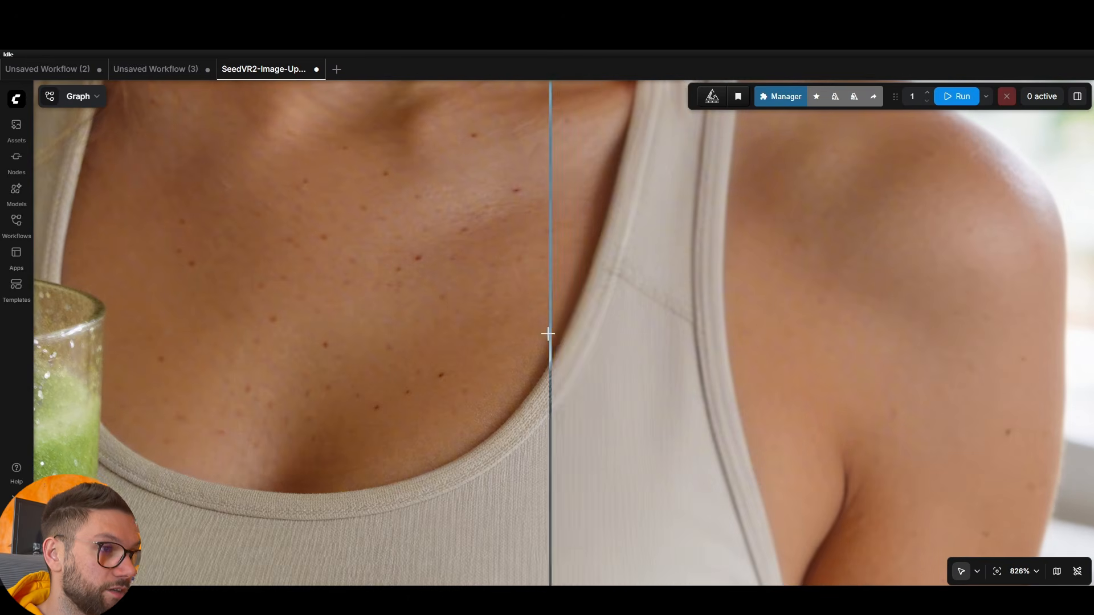
{"action": "scroll", "coordinate": [789, 334], "scroll_direction": "down", "scroll_amount": 15}
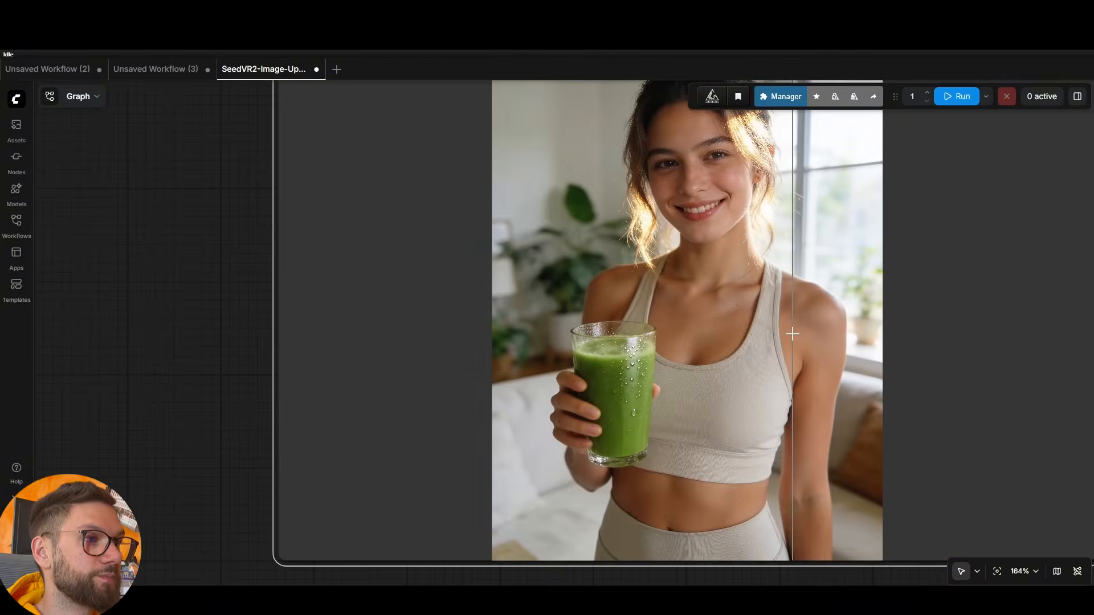
Shift the Preview Image node closer to the SeedVR2 Video Upscaler and make it shorter.
{"action": "scroll", "coordinate": [792, 333], "scroll_direction": "down", "scroll_amount": 10}
{"action": "left_click_drag", "start_coordinate": [386, 408], "coordinate": [466, 382]}
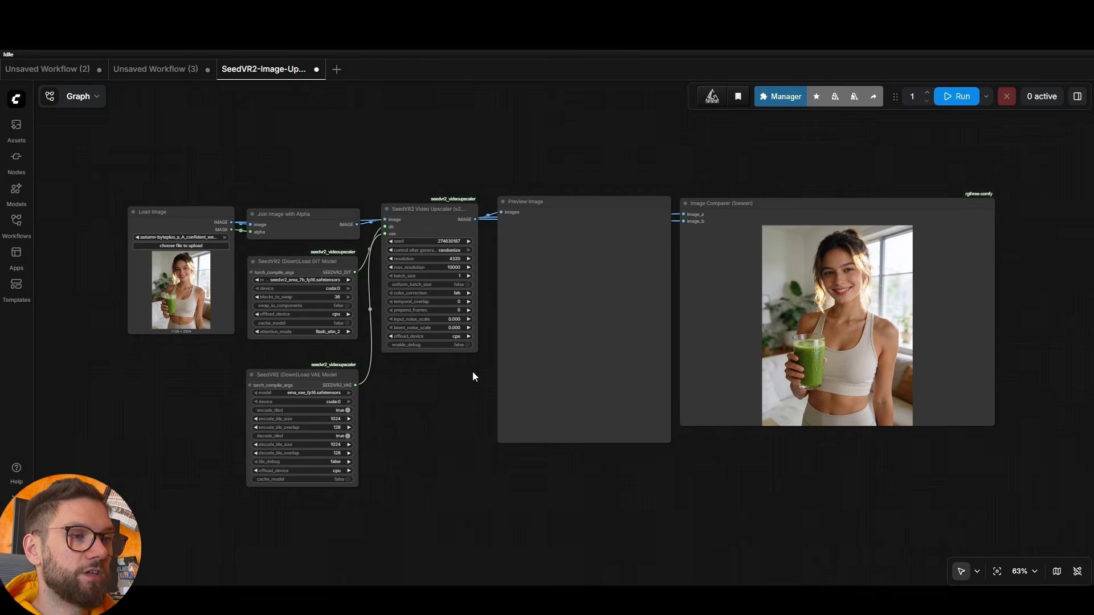
{"action": "scroll", "coordinate": [469, 371], "scroll_direction": "down", "scroll_amount": 1}
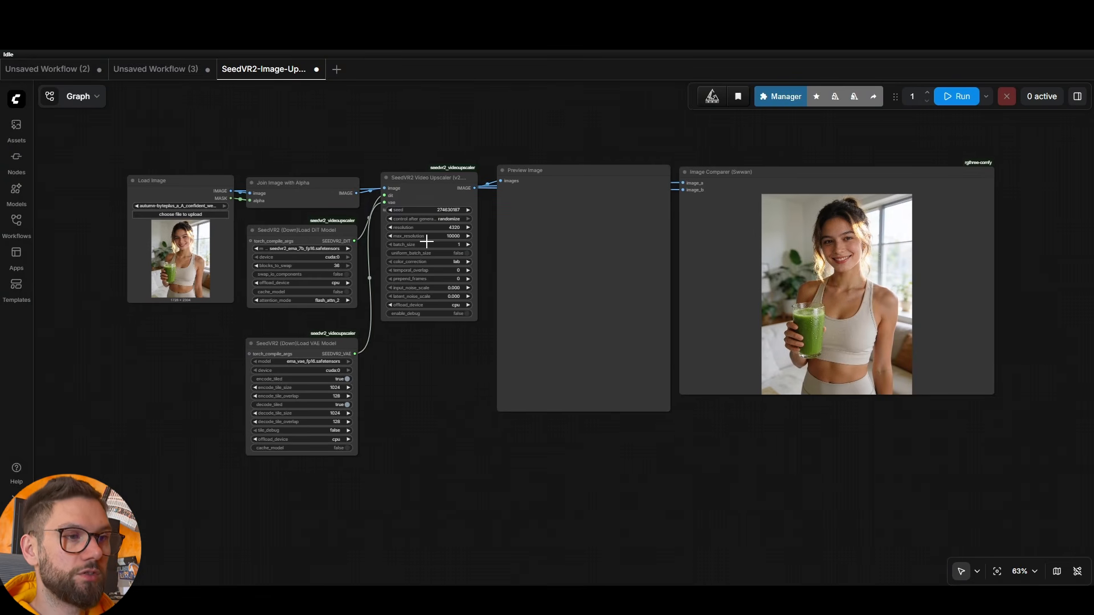
{"action": "left_click_drag", "start_coordinate": [593, 203], "coordinate": [584, 205]}
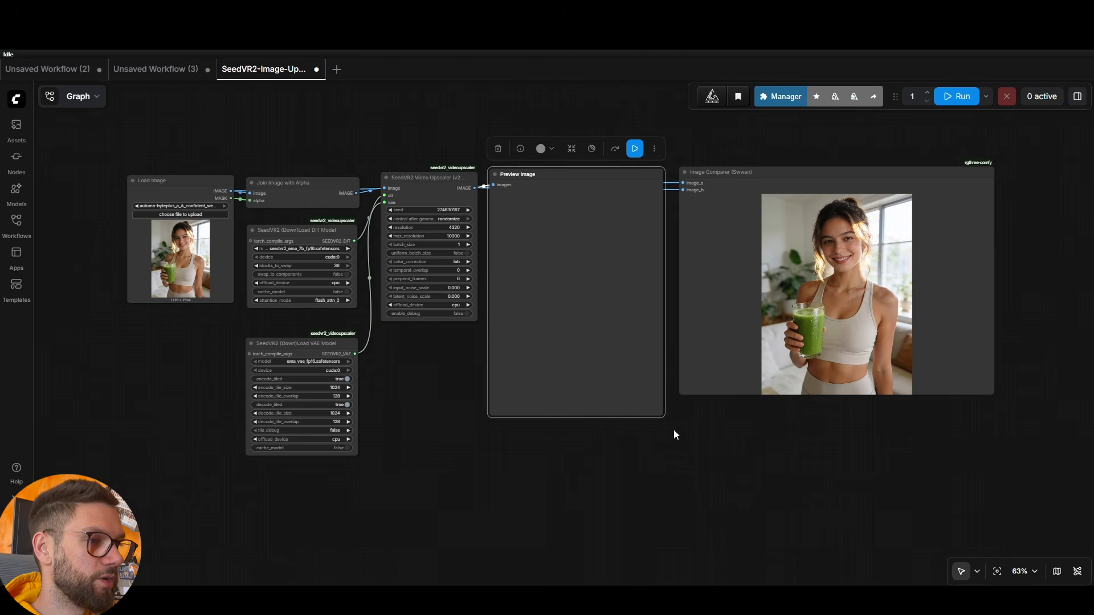
{"action": "left_click_drag", "start_coordinate": [662, 416], "coordinate": [479, 387]}
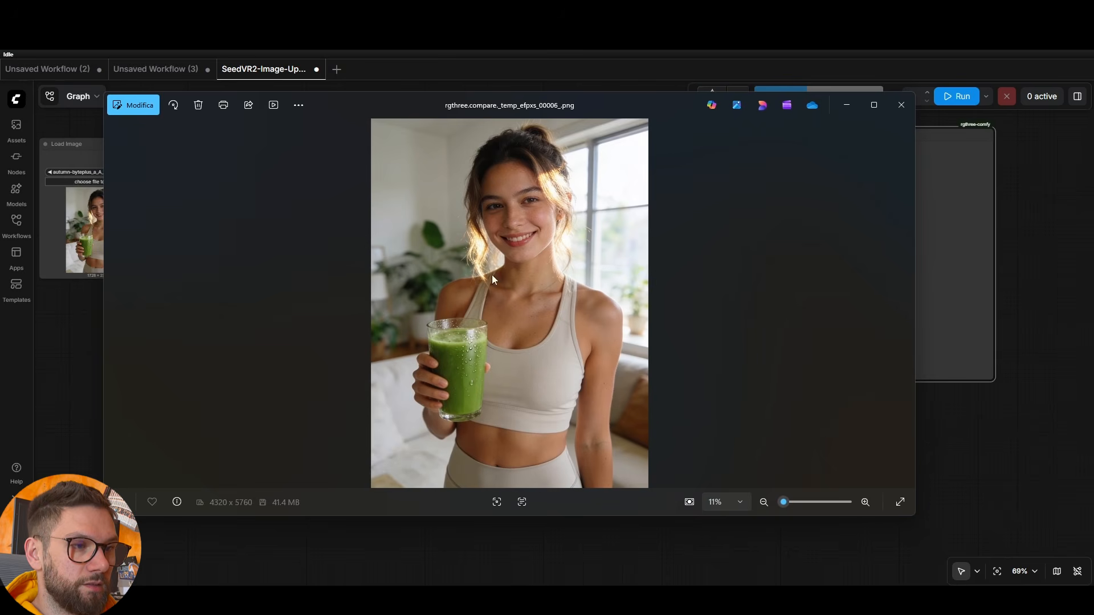
Check the upscaled smoothie portrait's pixel dimensions and file size in the image viewer, and put the viewer away.
{"action": "left_click_drag", "start_coordinate": [610, 107], "coordinate": [671, 105]}
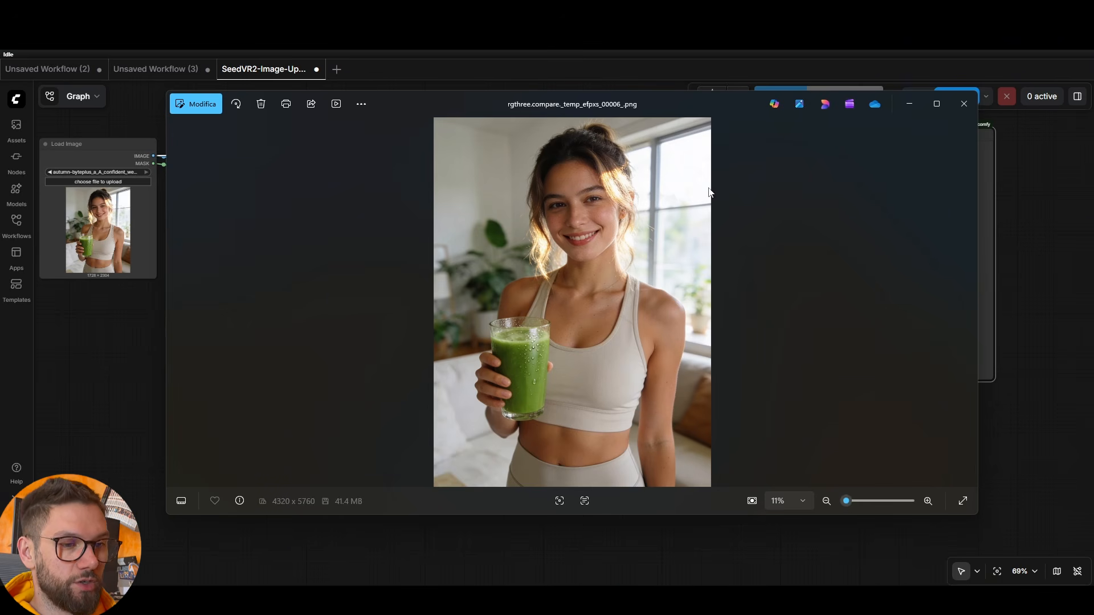
{"action": "left_click", "coordinate": [909, 104]}
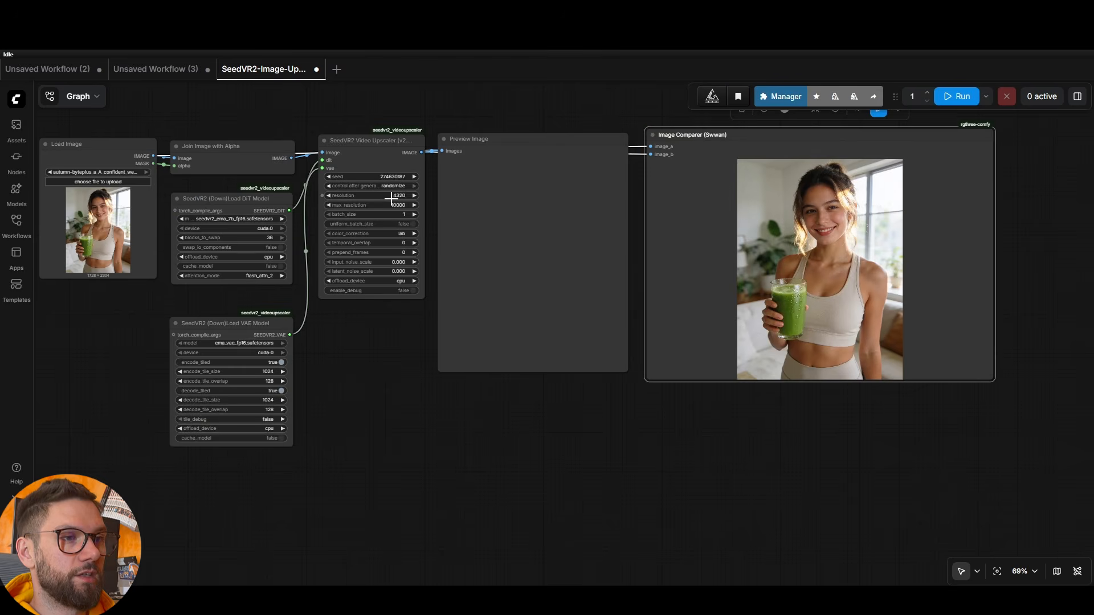
Load Untitled design (6).png, the red-haired warrior portrait, into the Load Image node and check its dimensions.
{"action": "scroll", "coordinate": [293, 281], "scroll_direction": "up", "scroll_amount": 3}
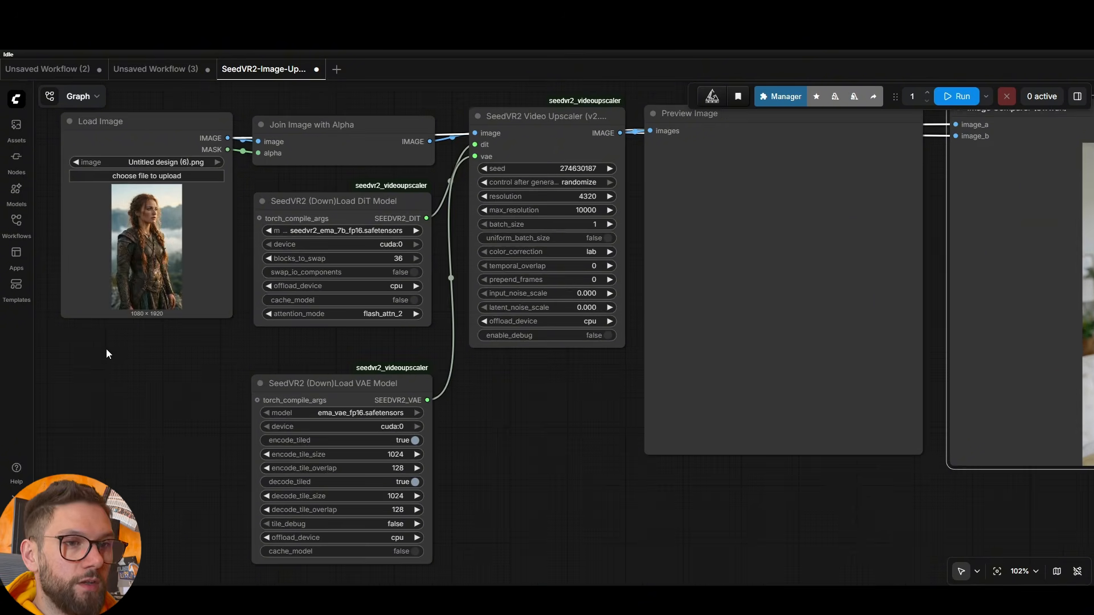
{"action": "scroll", "coordinate": [205, 367], "scroll_direction": "up", "scroll_amount": 4}
{"action": "scroll", "coordinate": [245, 398], "scroll_direction": "up", "scroll_amount": 4}
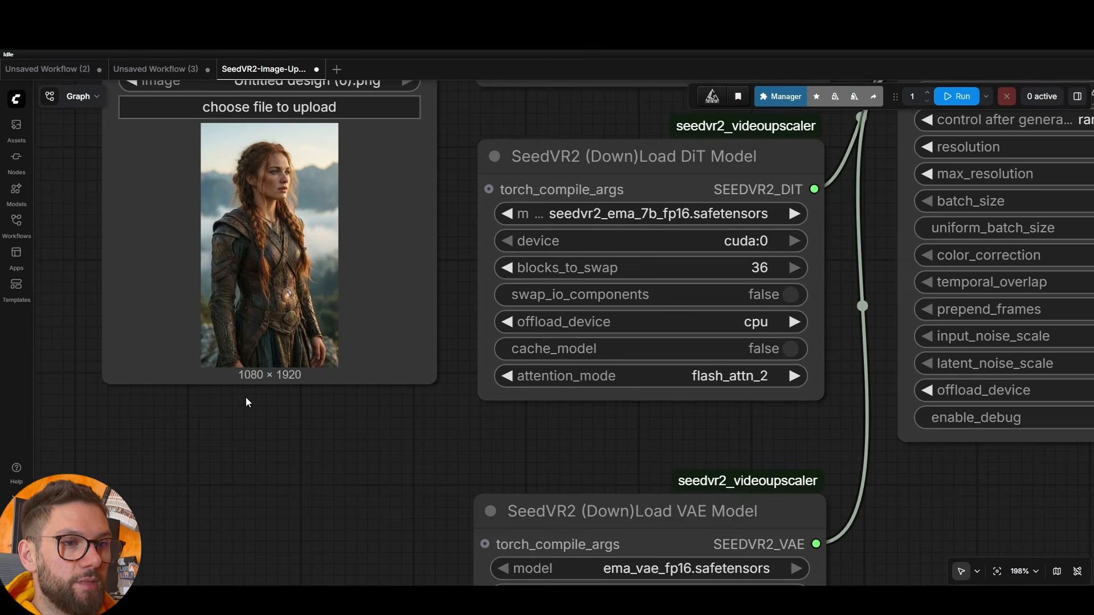
{"action": "left_click_drag", "start_coordinate": [227, 381], "coordinate": [225, 432]}
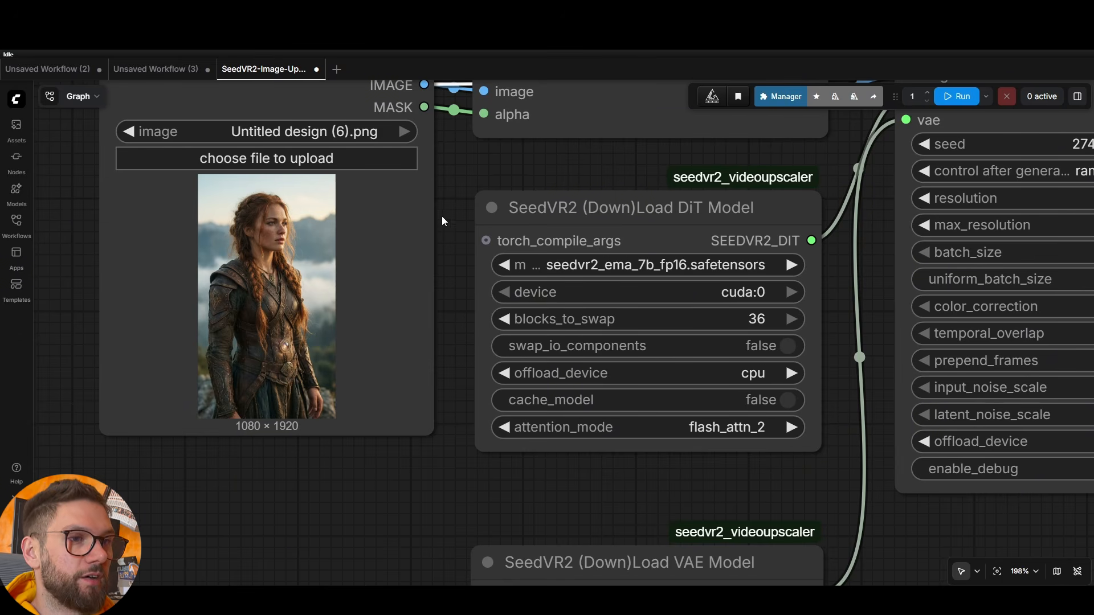
Review the SeedVR2 Video Upscaler settings with resolution 4320 and run the workflow on the warrior portrait.
{"action": "scroll", "coordinate": [484, 222], "scroll_direction": "down", "scroll_amount": 4}
{"action": "scroll", "coordinate": [914, 440], "scroll_direction": "down", "scroll_amount": 2}
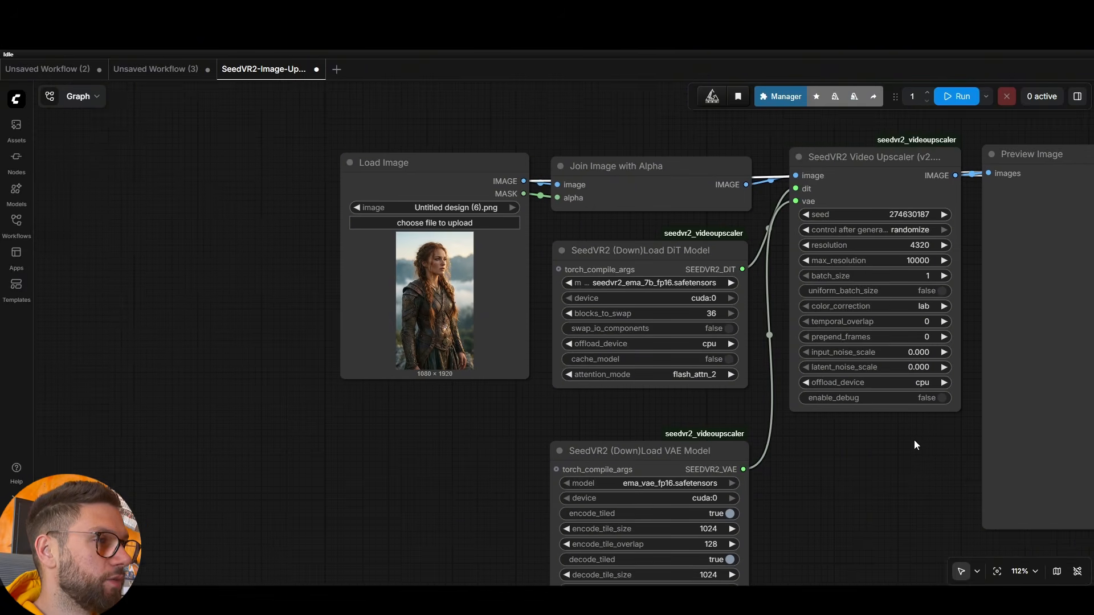
{"action": "left_click_drag", "start_coordinate": [914, 440], "coordinate": [799, 474]}
{"action": "scroll", "coordinate": [818, 450], "scroll_direction": "up", "scroll_amount": 4}
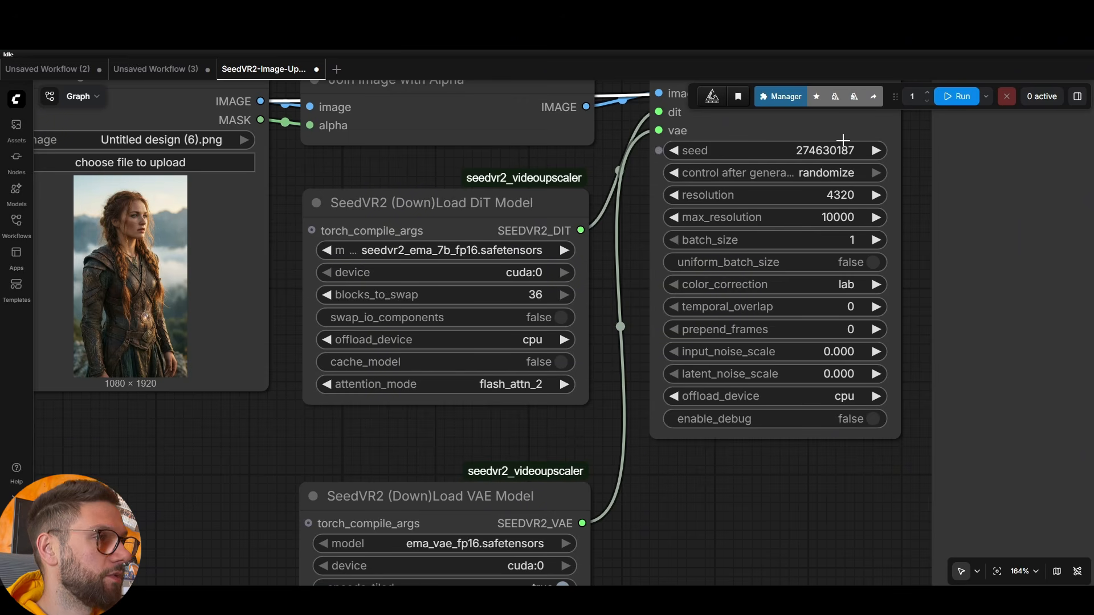
{"action": "left_click", "coordinate": [962, 98]}
Compare the warrior portrait's face, braids, armour and background before and after upscaling in the Image Comparer.
{"action": "scroll", "coordinate": [942, 276], "scroll_direction": "down", "scroll_amount": 10}
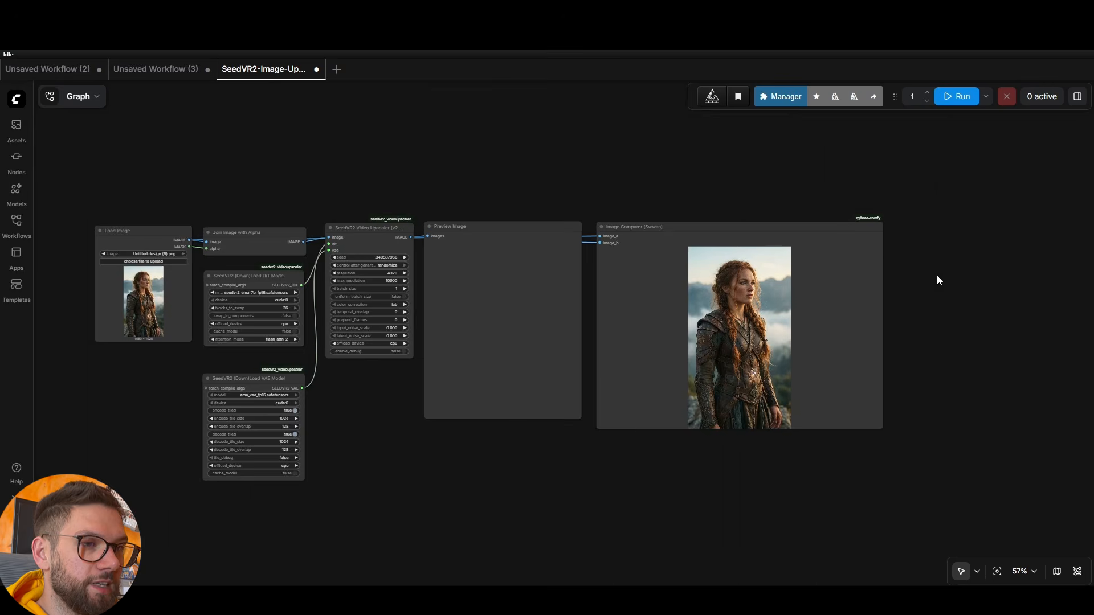
{"action": "scroll", "coordinate": [939, 316], "scroll_direction": "up", "scroll_amount": 2}
{"action": "scroll", "coordinate": [931, 321], "scroll_direction": "up", "scroll_amount": 12}
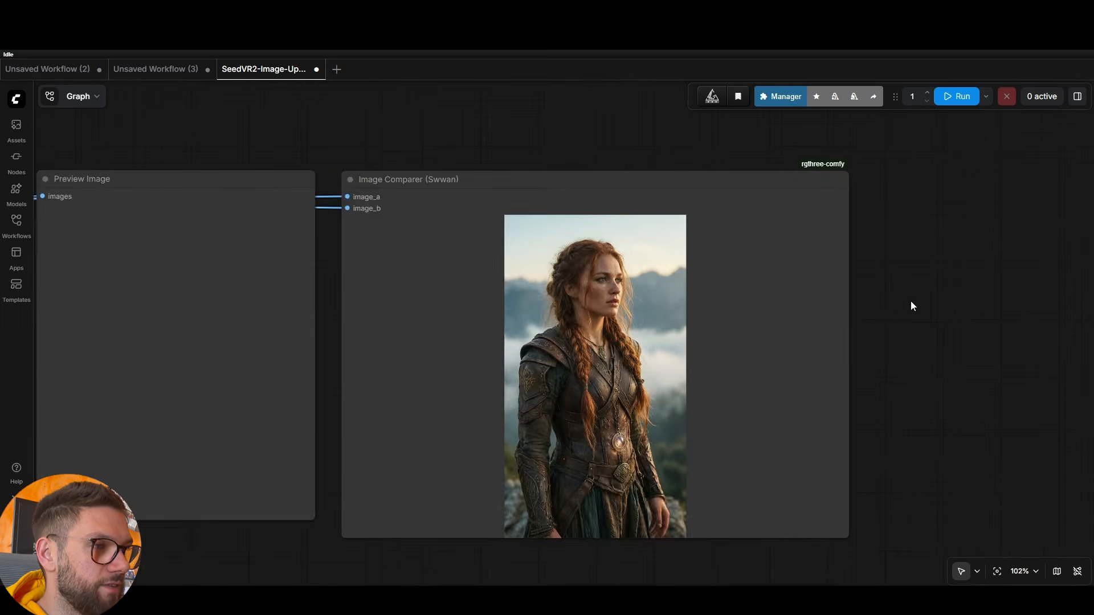
{"action": "scroll", "coordinate": [805, 315], "scroll_direction": "up", "scroll_amount": 7}
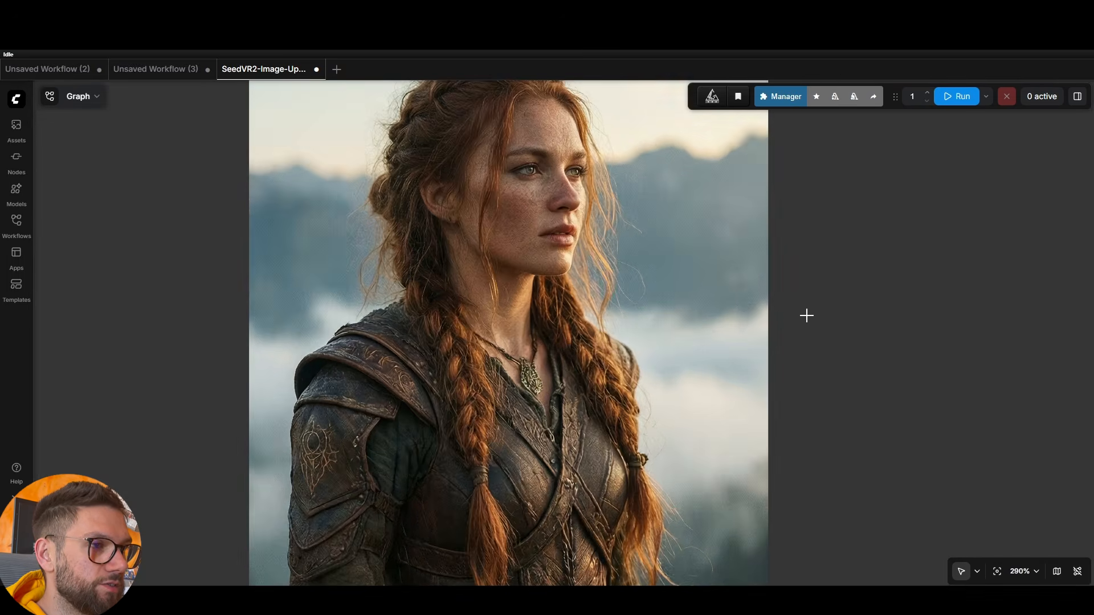
{"action": "scroll", "coordinate": [134, 359], "scroll_direction": "up", "scroll_amount": 3}
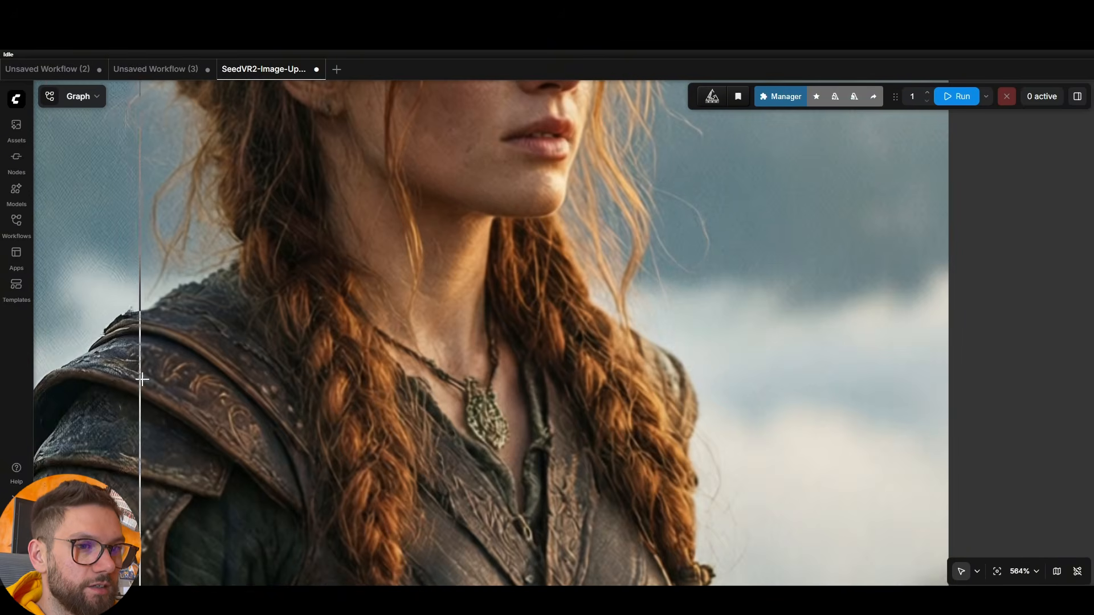
{"action": "scroll", "coordinate": [96, 282], "scroll_direction": "up", "scroll_amount": 2}
{"action": "scroll", "coordinate": [96, 282], "scroll_direction": "up", "scroll_amount": 5}
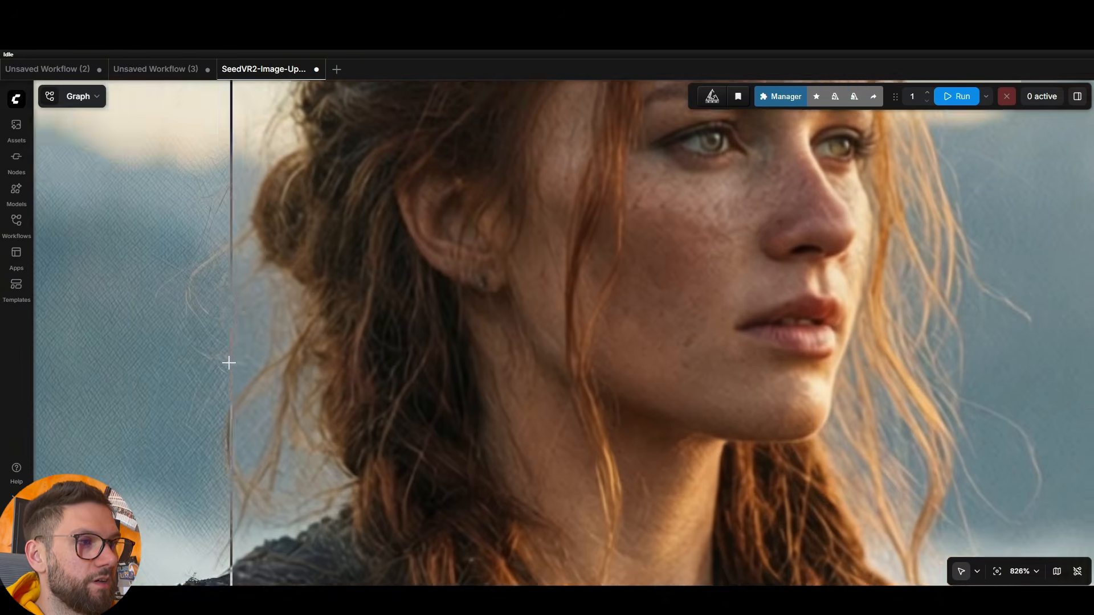
{"action": "scroll", "coordinate": [87, 359], "scroll_direction": "down", "scroll_amount": 4}
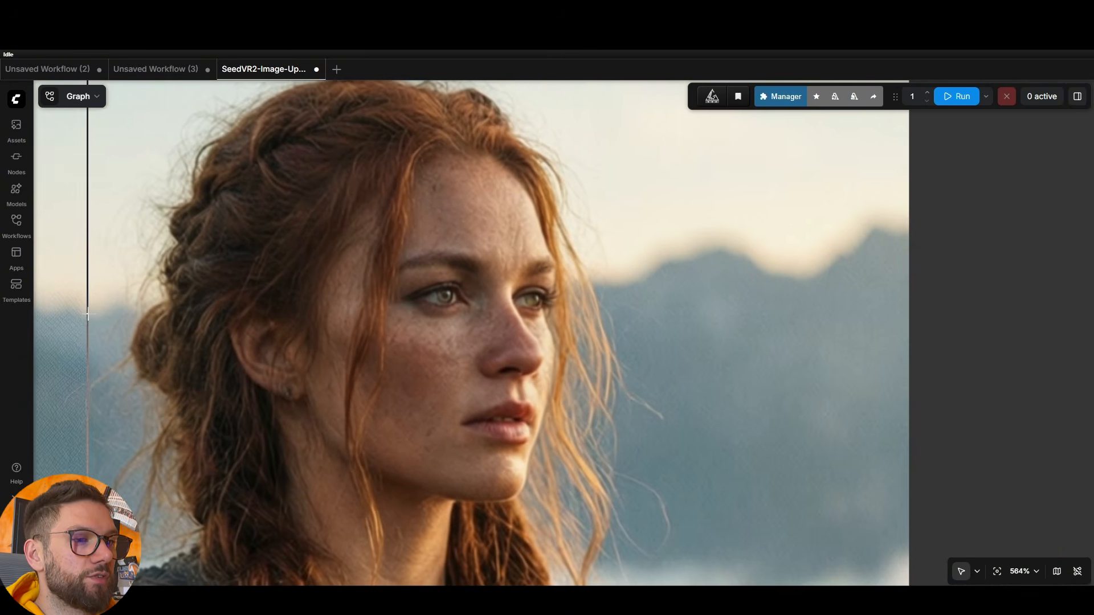
{"action": "left_click_drag", "start_coordinate": [87, 313], "coordinate": [104, 317]}
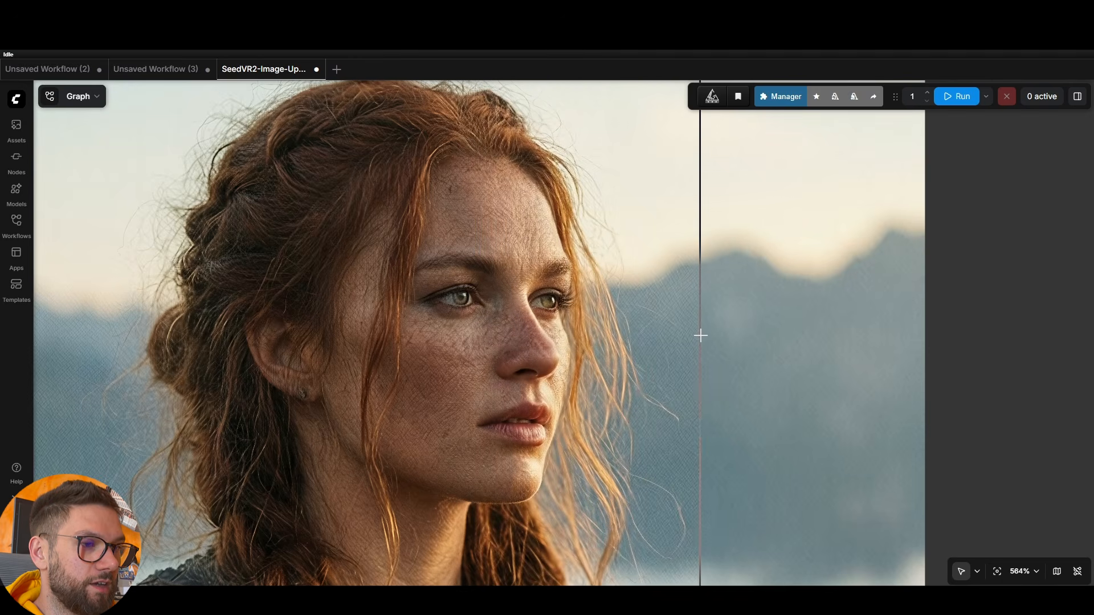
{"action": "scroll", "coordinate": [727, 338], "scroll_direction": "down", "scroll_amount": 1}
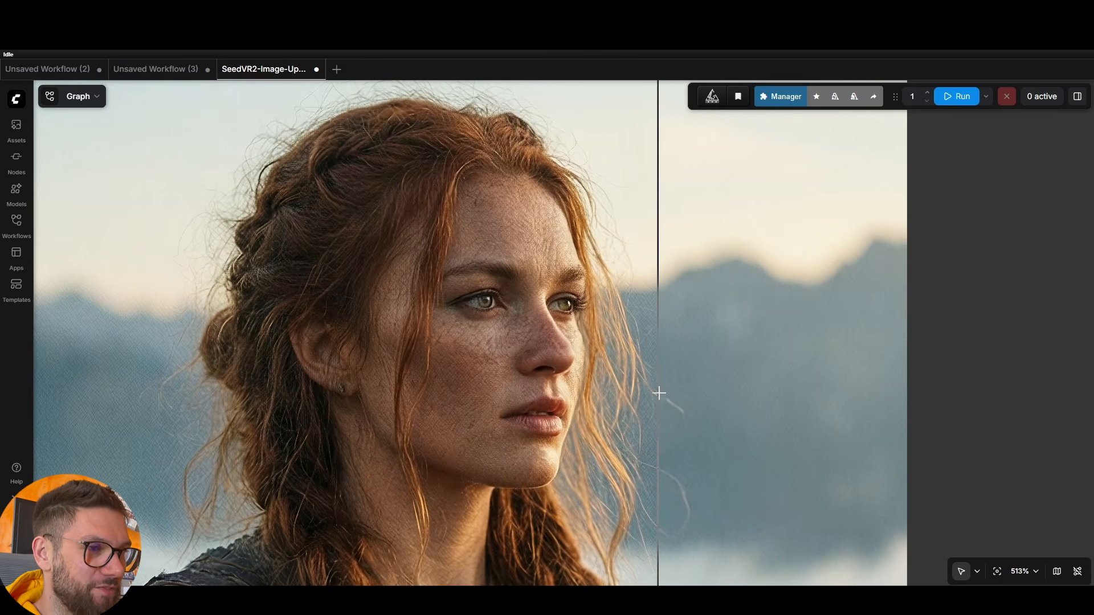
Examine the warrior's shoulder armour, braids, glowing pendant, belt buckle and engraved bracer before and after upscaling in the Image Comparer.
{"action": "scroll", "coordinate": [657, 391], "scroll_direction": "down", "scroll_amount": 5}
{"action": "scroll", "coordinate": [741, 328], "scroll_direction": "down", "scroll_amount": 3}
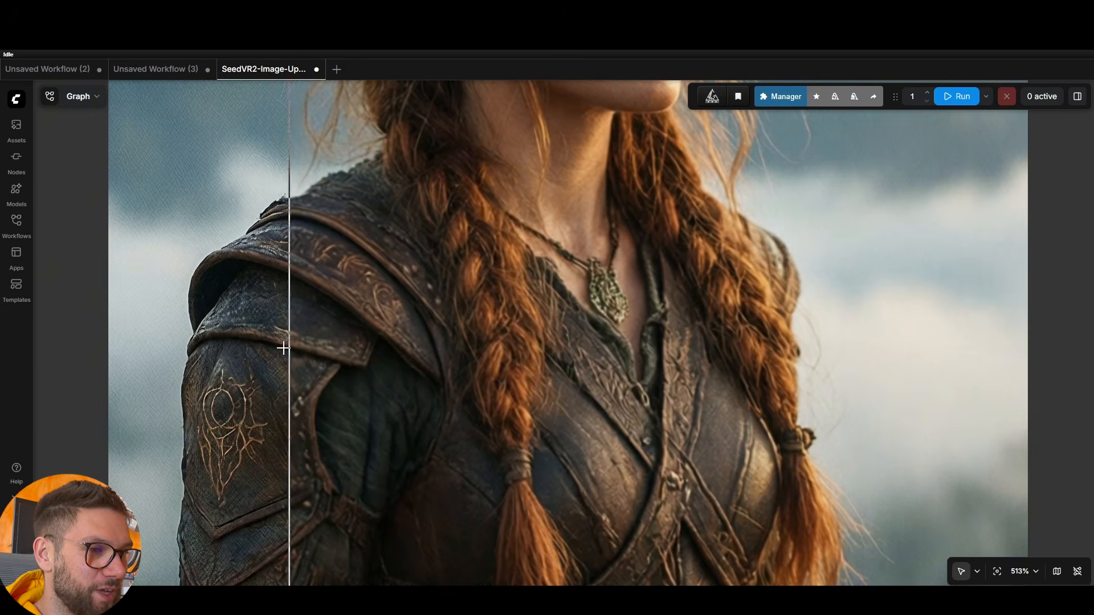
{"action": "scroll", "coordinate": [175, 277], "scroll_direction": "down", "scroll_amount": 2}
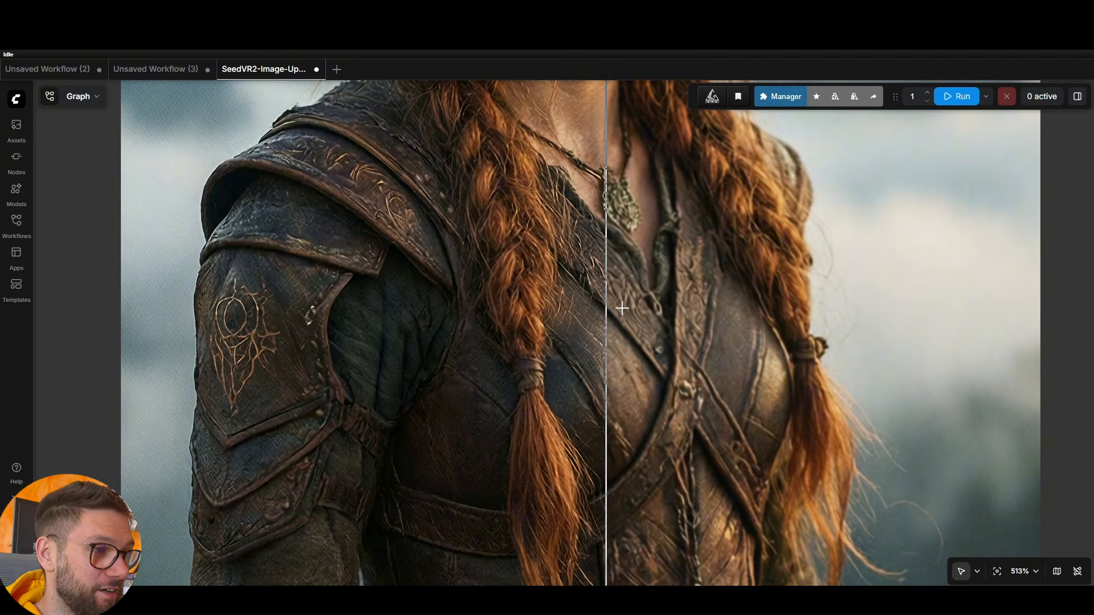
{"action": "scroll", "coordinate": [727, 342], "scroll_direction": "down", "scroll_amount": 5}
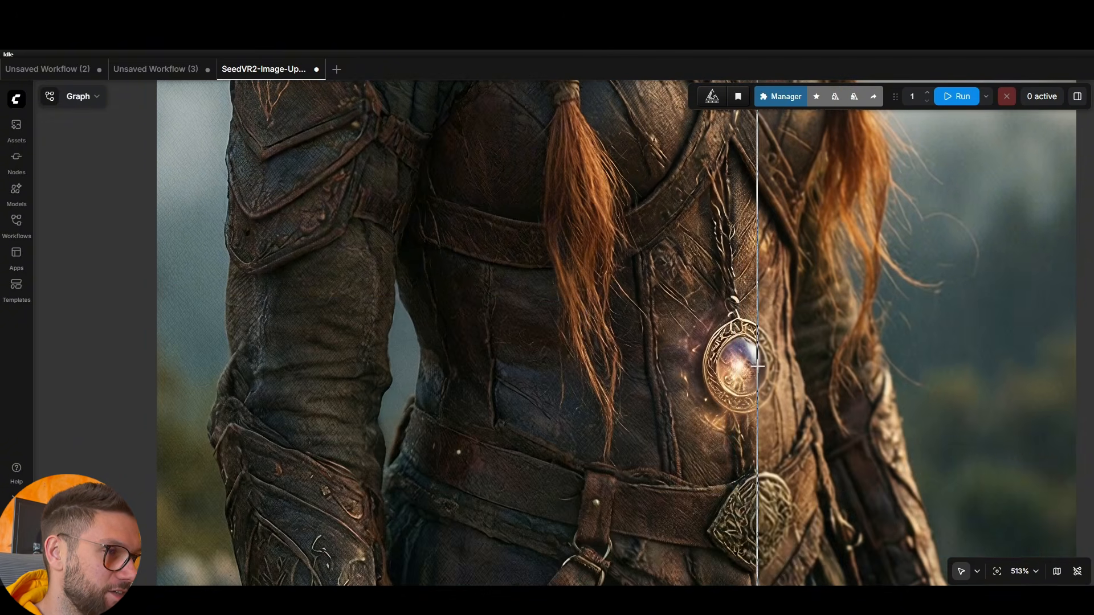
{"action": "scroll", "coordinate": [760, 342], "scroll_direction": "up", "scroll_amount": 3}
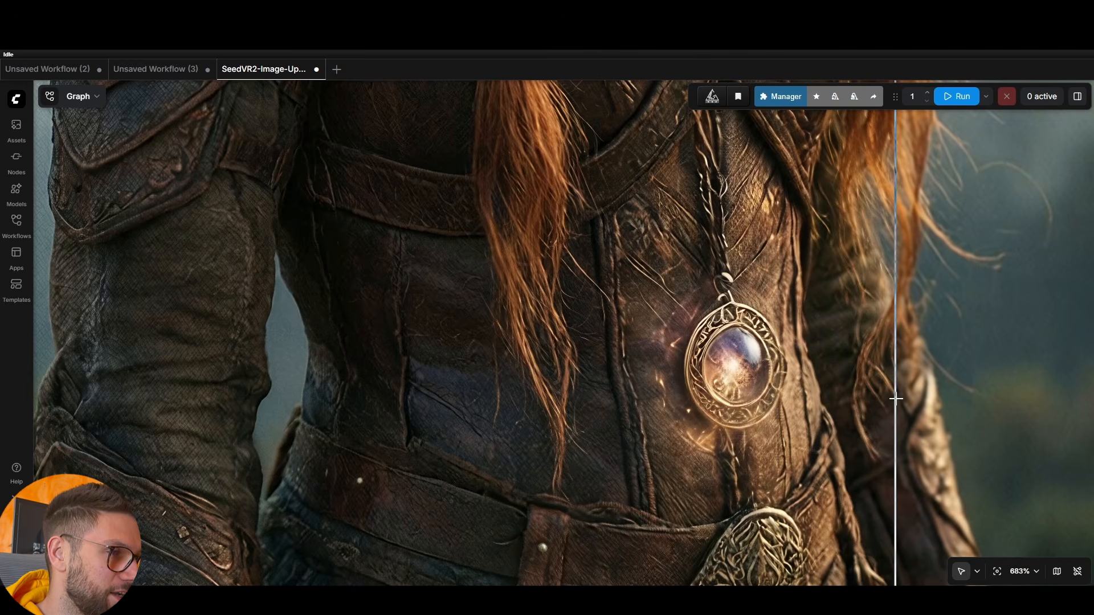
{"action": "scroll", "coordinate": [861, 330], "scroll_direction": "down", "scroll_amount": 2}
{"action": "scroll", "coordinate": [836, 317], "scroll_direction": "down", "scroll_amount": 1}
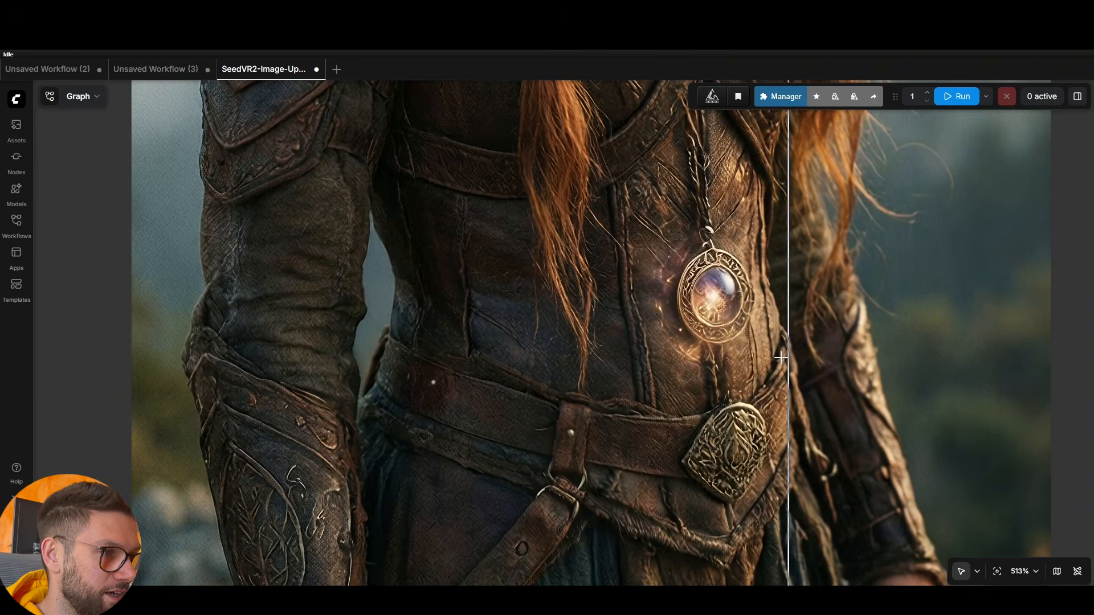
{"action": "scroll", "coordinate": [937, 238], "scroll_direction": "down", "scroll_amount": 3}
{"action": "scroll", "coordinate": [345, 411], "scroll_direction": "up", "scroll_amount": 3}
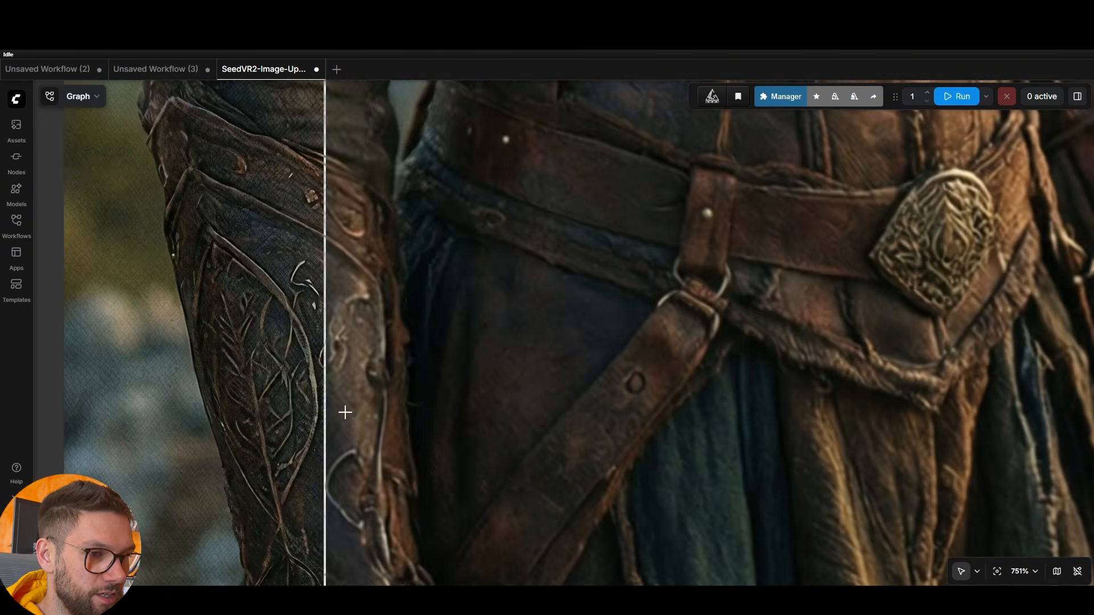
{"action": "scroll", "coordinate": [459, 161], "scroll_direction": "down", "scroll_amount": 2}
Open the upscaled warrior portrait in the image viewer, check its pixel dimensions and file size, and close the viewer.
{"action": "scroll", "coordinate": [644, 231], "scroll_direction": "down", "scroll_amount": 6}
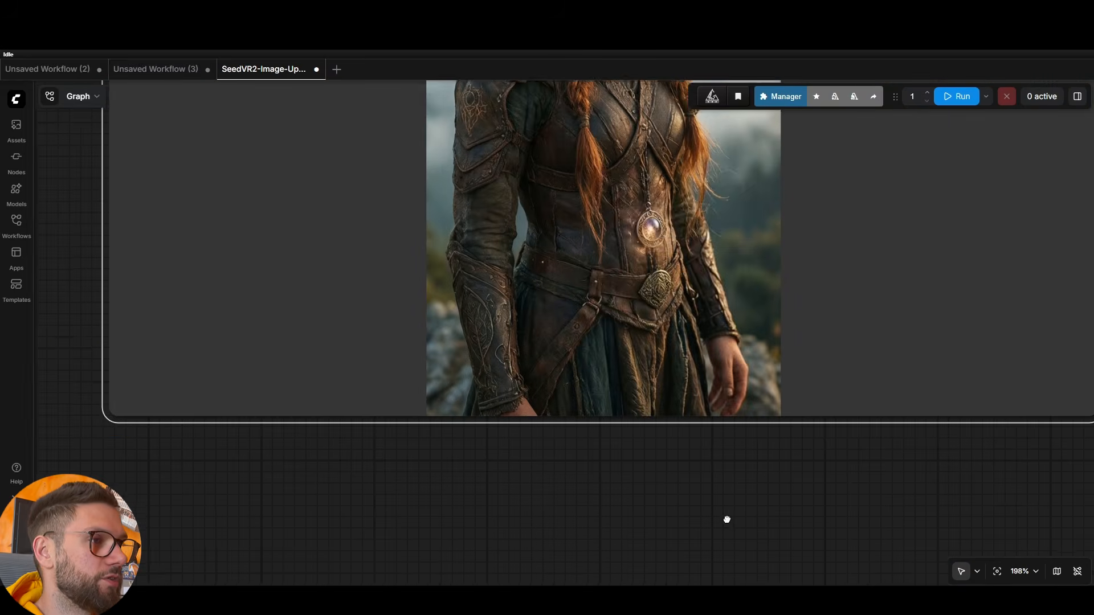
{"action": "right_click", "coordinate": [556, 215]}
{"action": "left_click", "coordinate": [571, 249]}
{"action": "scroll", "coordinate": [769, 171], "scroll_direction": "down", "scroll_amount": 6}
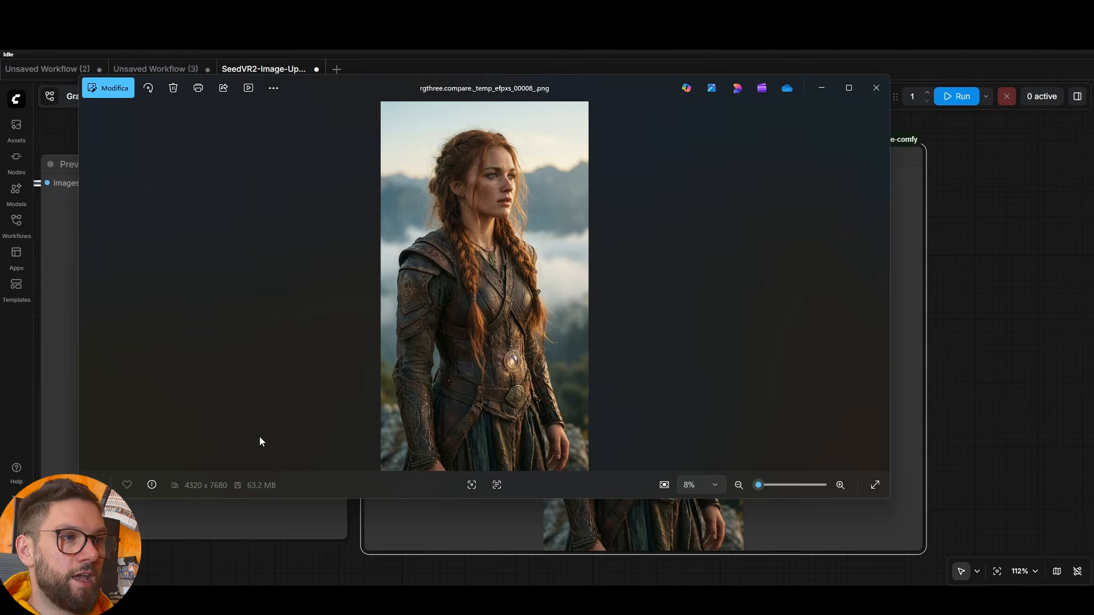
{"action": "left_click", "coordinate": [873, 87]}
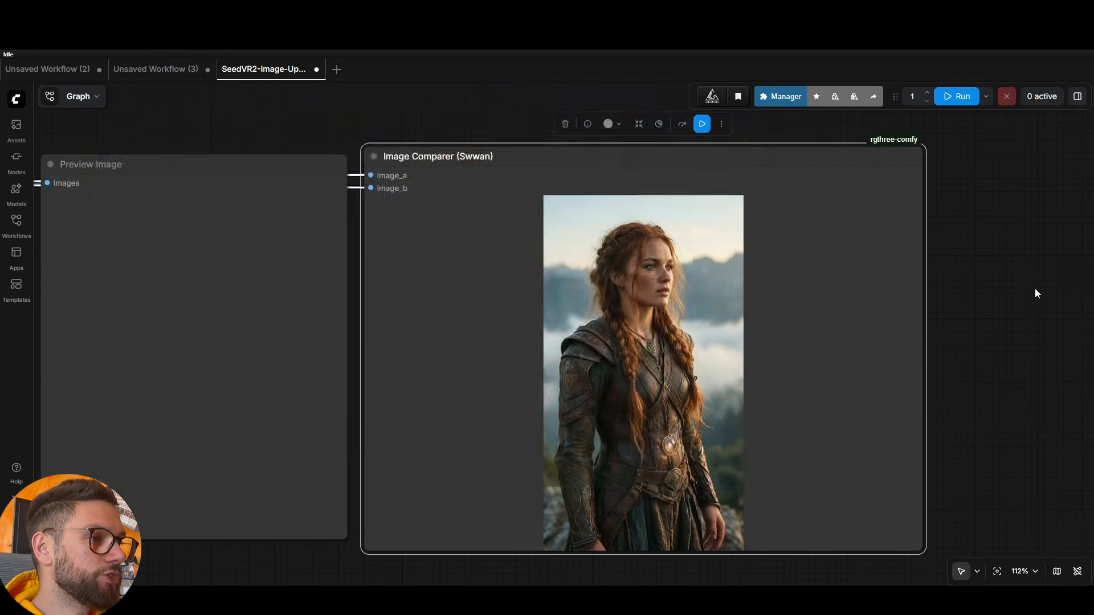
{"action": "scroll", "coordinate": [1035, 288], "scroll_direction": "down", "scroll_amount": 5}
{"action": "left_click_drag", "start_coordinate": [586, 539], "coordinate": [624, 440]}
{"action": "scroll", "coordinate": [618, 427], "scroll_direction": "up", "scroll_amount": 1}
{"action": "scroll", "coordinate": [661, 421], "scroll_direction": "down", "scroll_amount": 1}
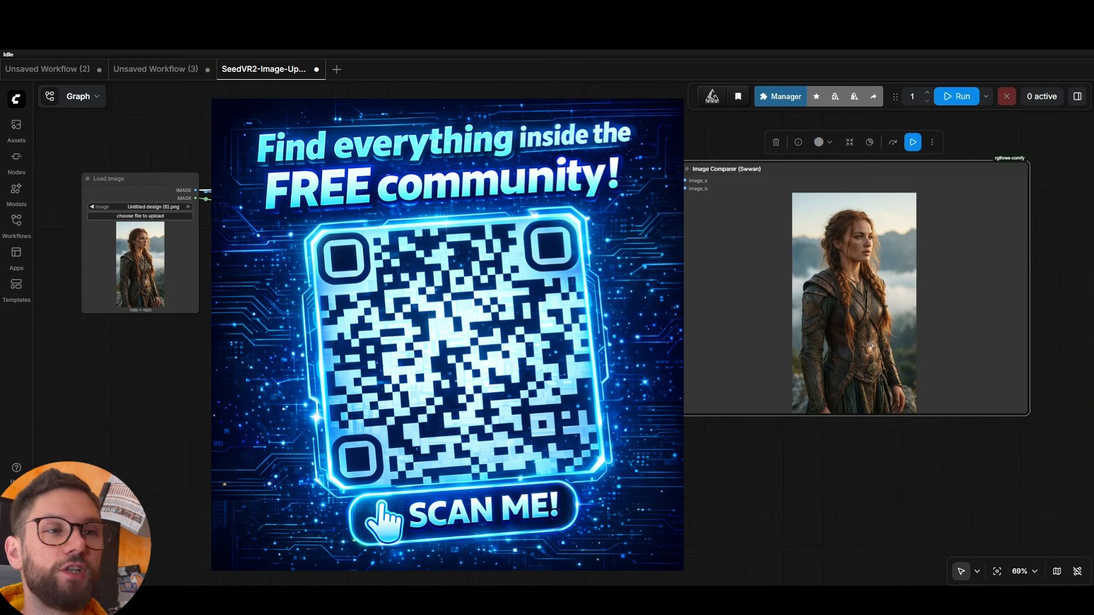
{"action": "key", "text": "Escape"}
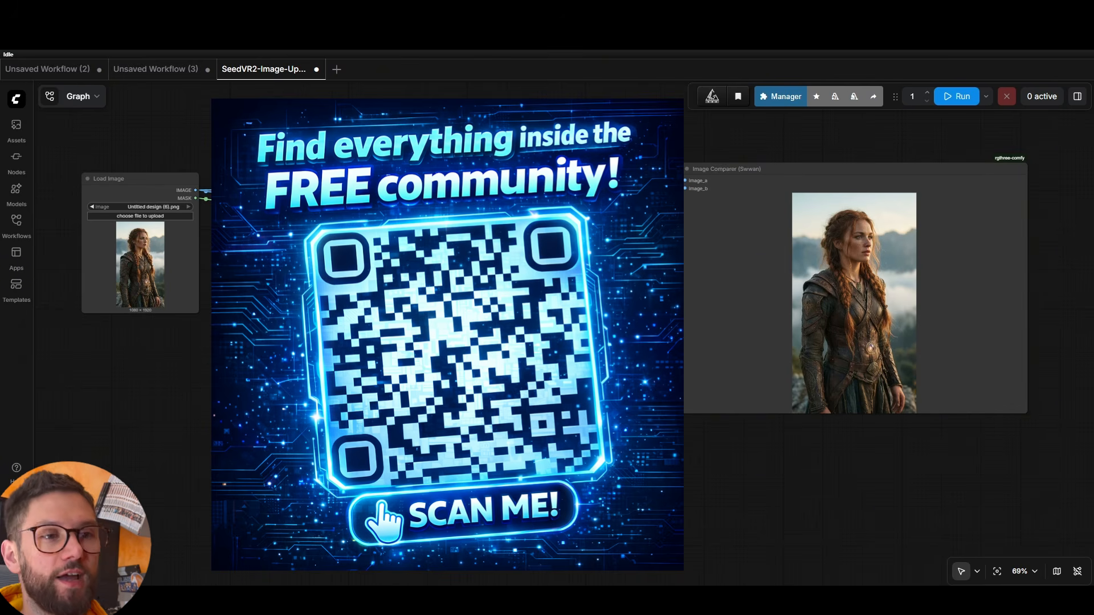
{"action": "left_click", "coordinate": [740, 168]}
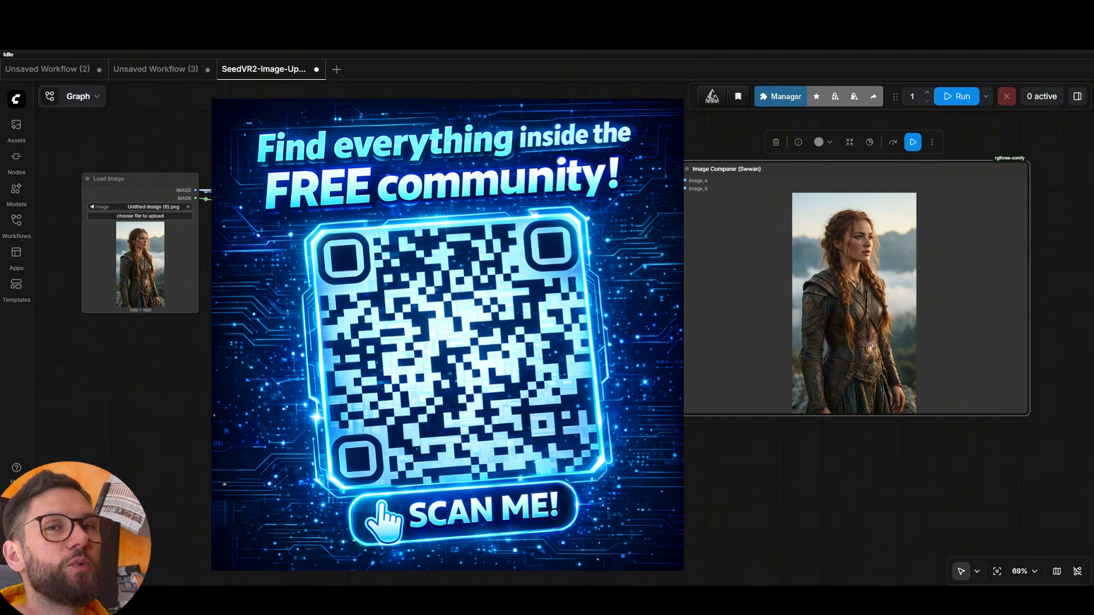